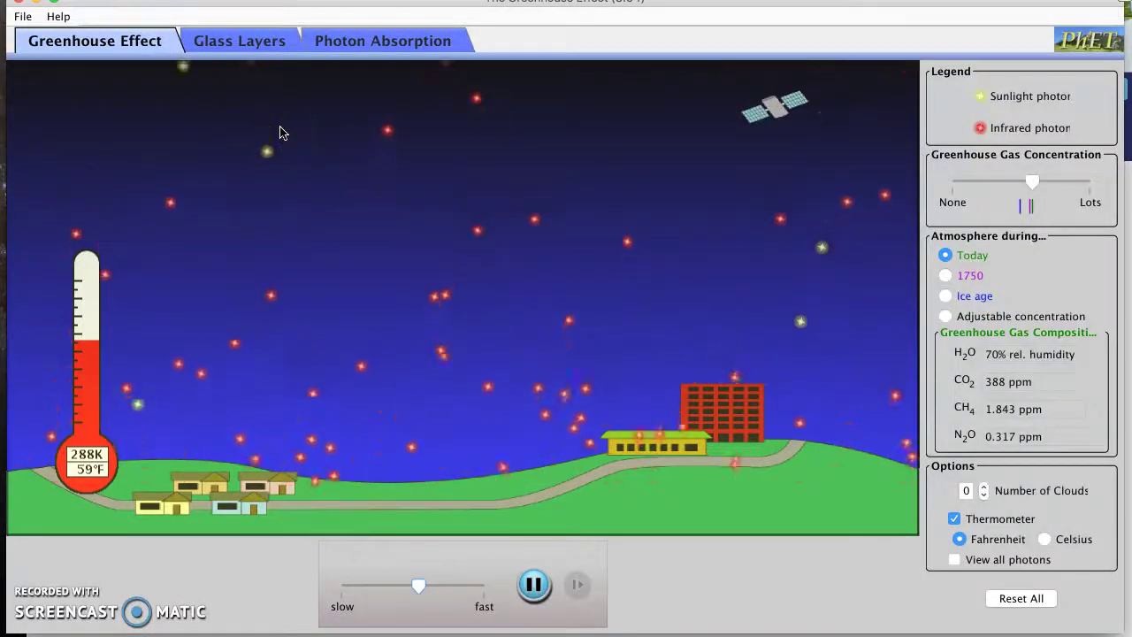
Switch to the Glass Layers experiment, starting with 0 glass panes at about 255 K.
{"action": "left_click", "coordinate": [240, 44]}
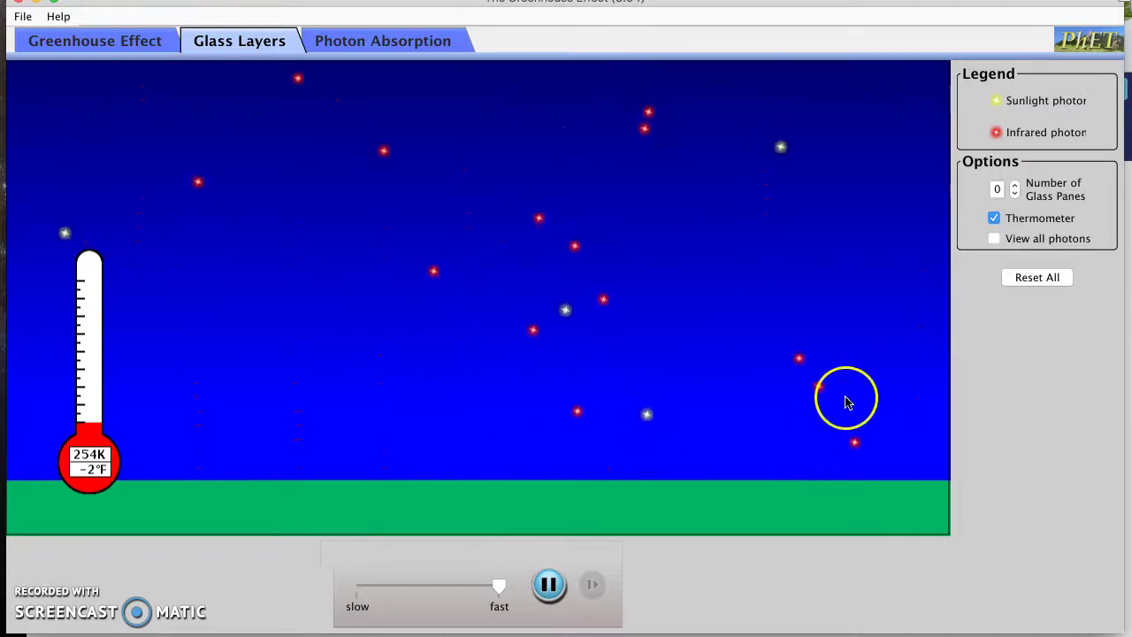
Add one glass pane to the sky and let the temperature climb to about 305 K.
{"action": "left_click", "coordinate": [1015, 185]}
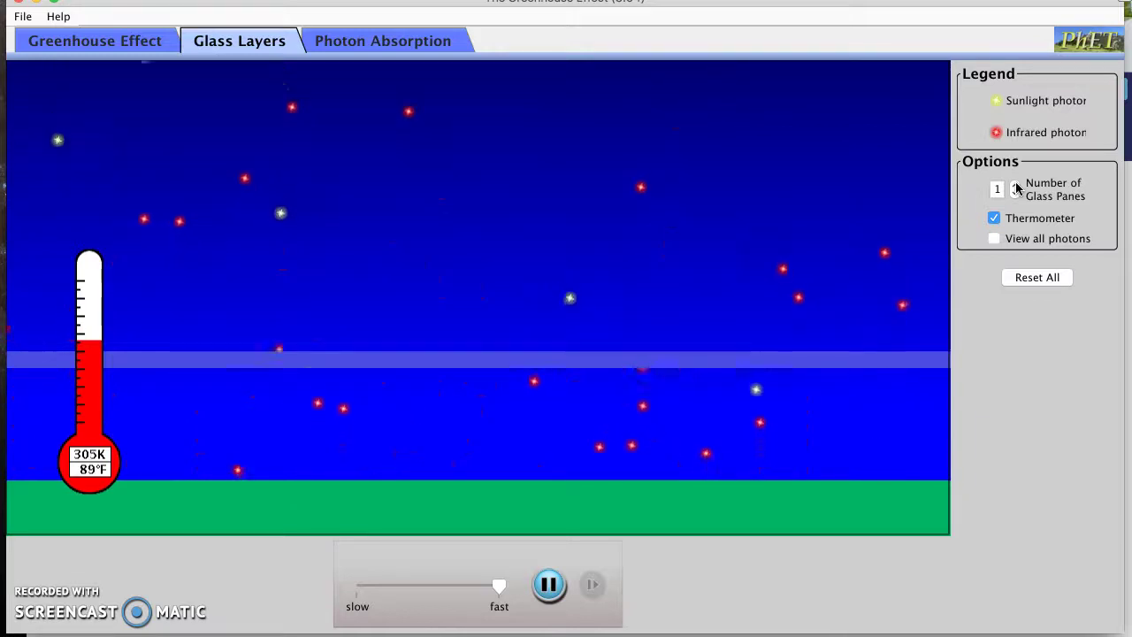
Raise the glass panes from 1 to 3 and watch the temperature settle near 360 K.
{"action": "left_click", "coordinate": [1016, 185]}
{"action": "left_click", "coordinate": [1017, 185]}
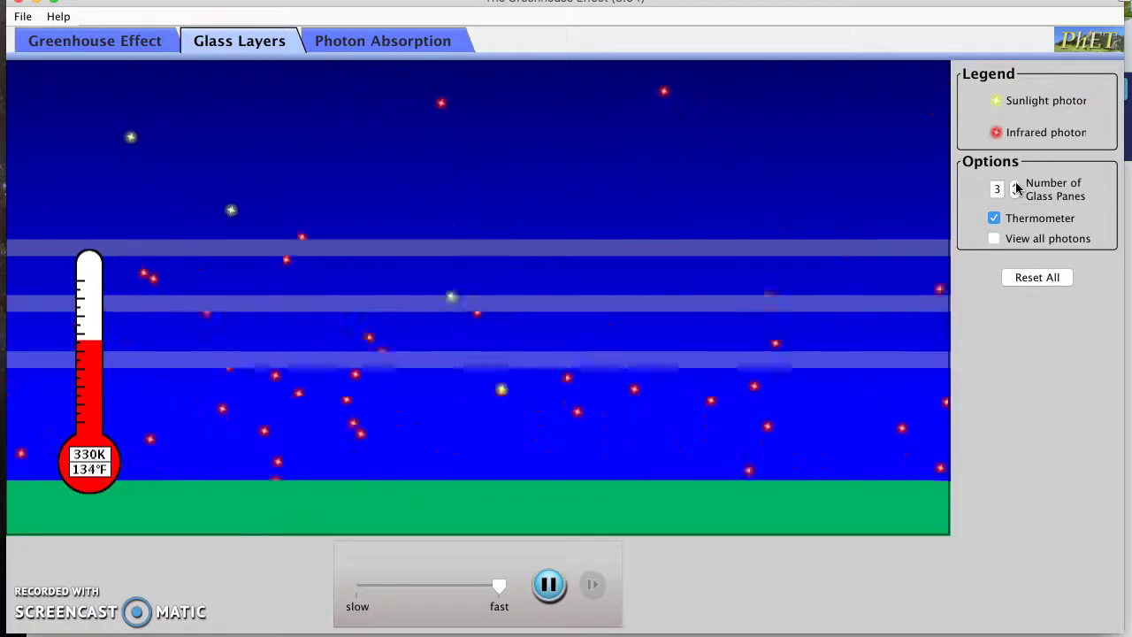
{"action": "left_click", "coordinate": [987, 219]}
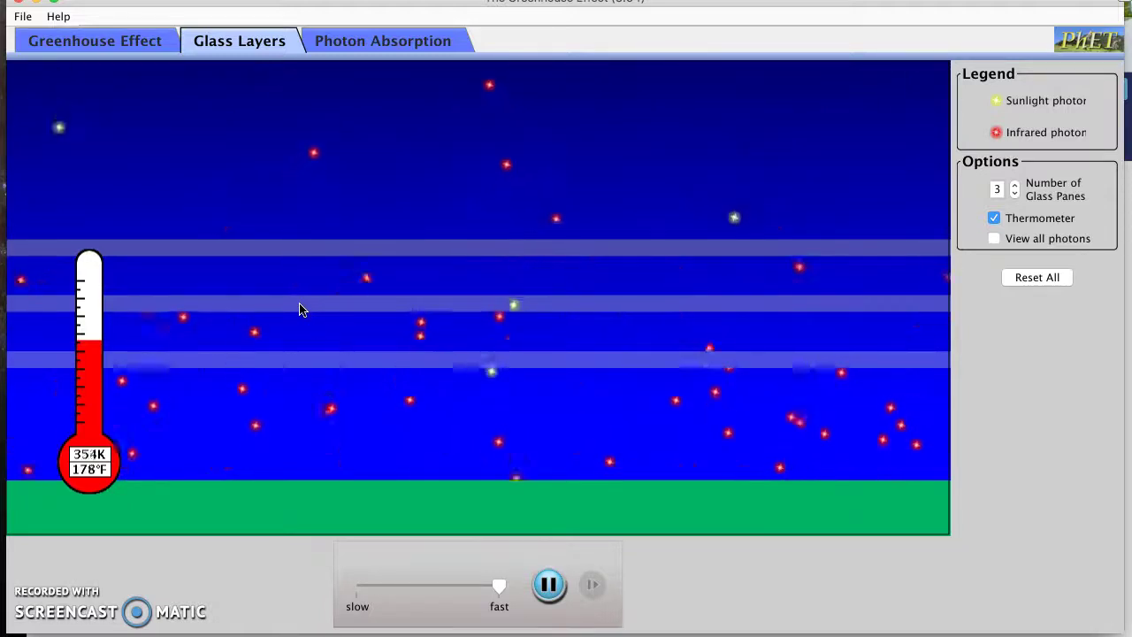
{"action": "left_click", "coordinate": [298, 242]}
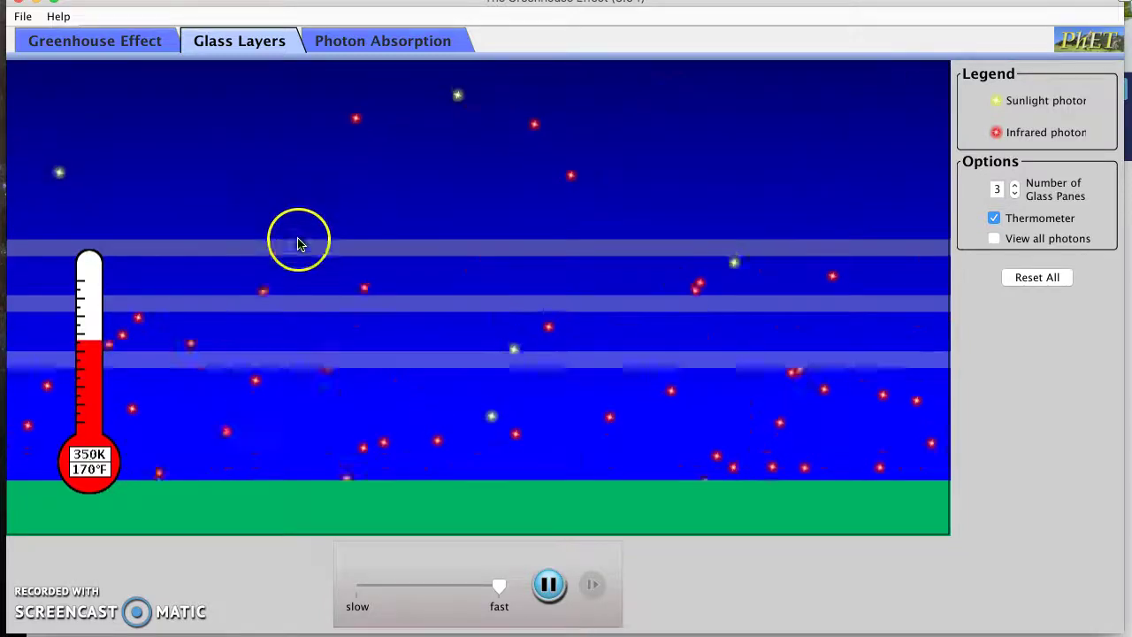
On Photon Absorption, try visible photons on CH4 at a lower rate, then set infrared on CO2.
{"action": "left_click", "coordinate": [361, 39]}
{"action": "left_click", "coordinate": [482, 193]}
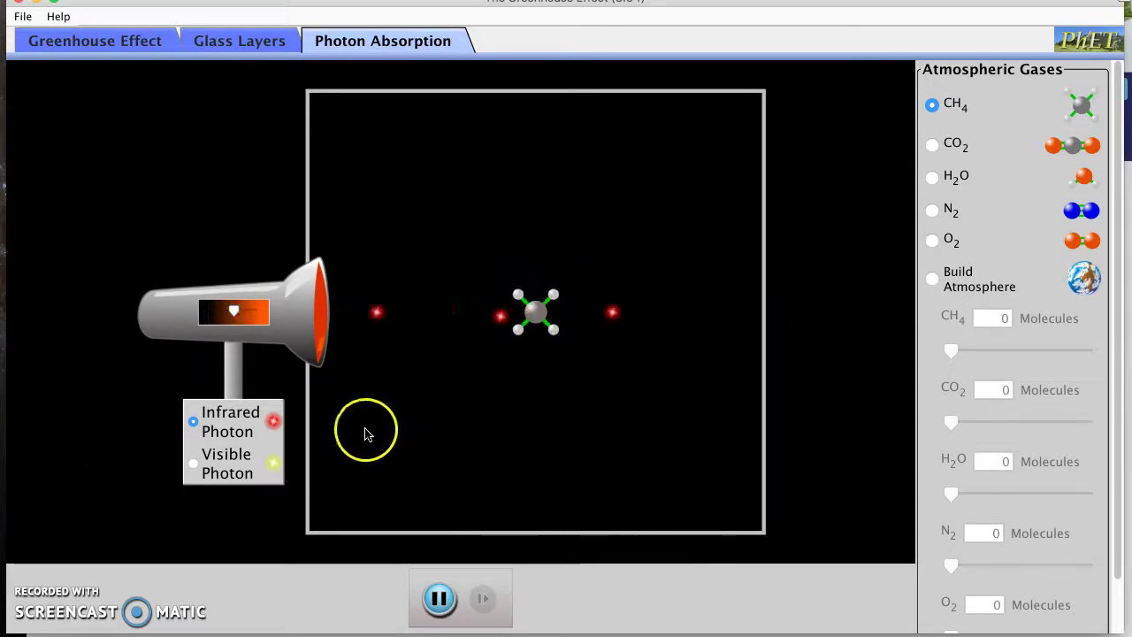
{"action": "left_click", "coordinate": [193, 465]}
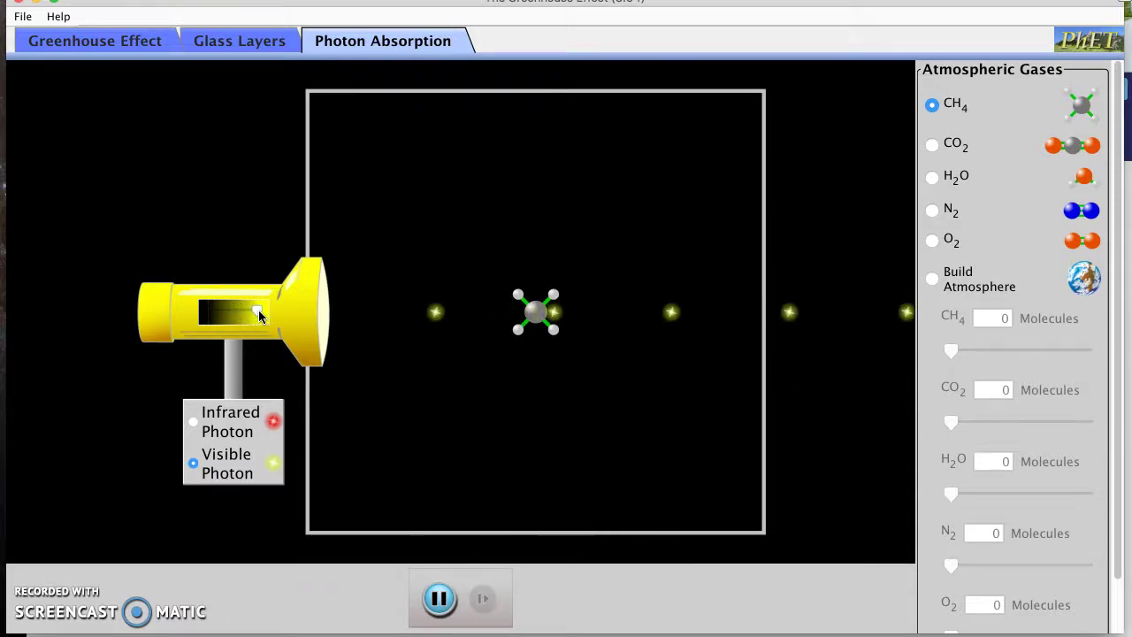
{"action": "left_click_drag", "start_coordinate": [258, 310], "coordinate": [238, 341]}
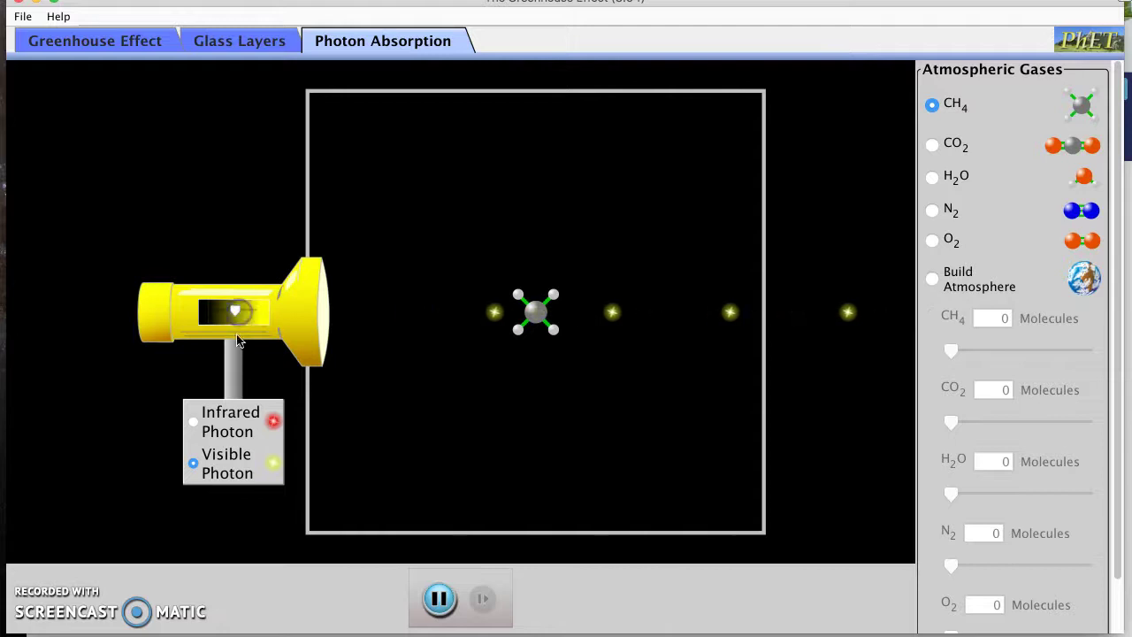
{"action": "left_click", "coordinate": [195, 422]}
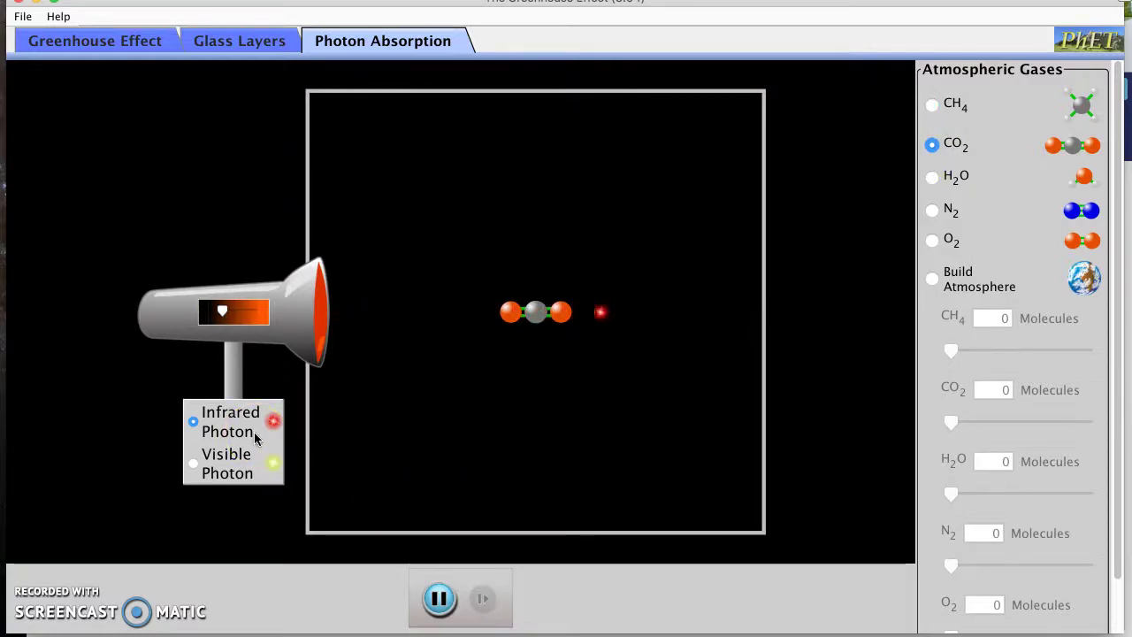
Fire visible photons at CO2, pushing the emission rate to maximum, then back to about half.
{"action": "left_click_drag", "start_coordinate": [176, 289], "coordinate": [220, 313]}
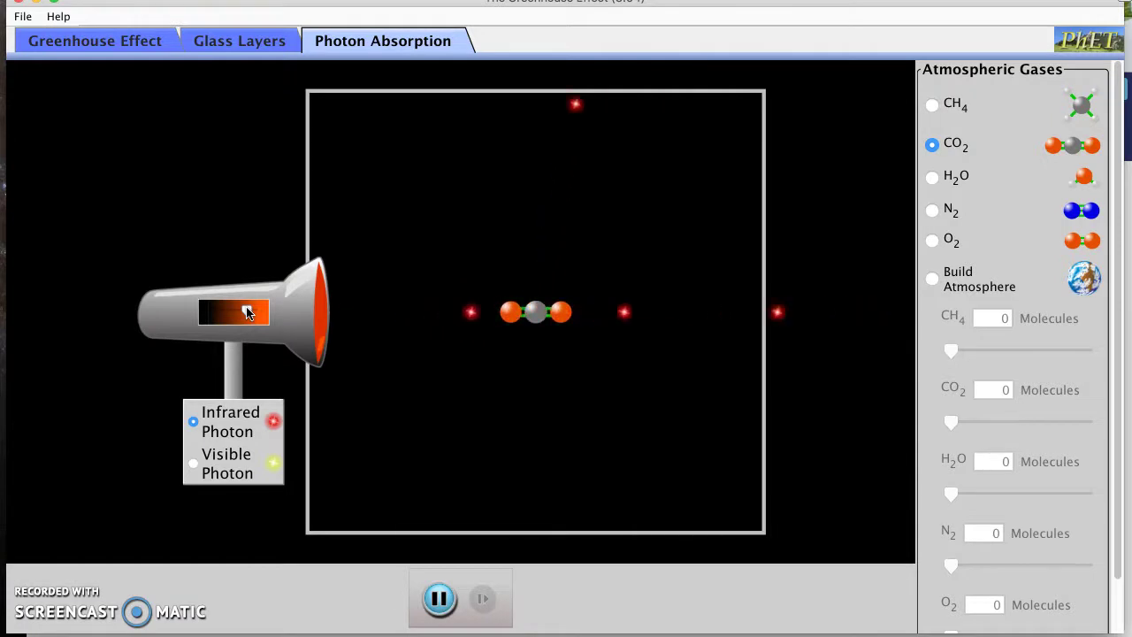
{"action": "left_click", "coordinate": [215, 468]}
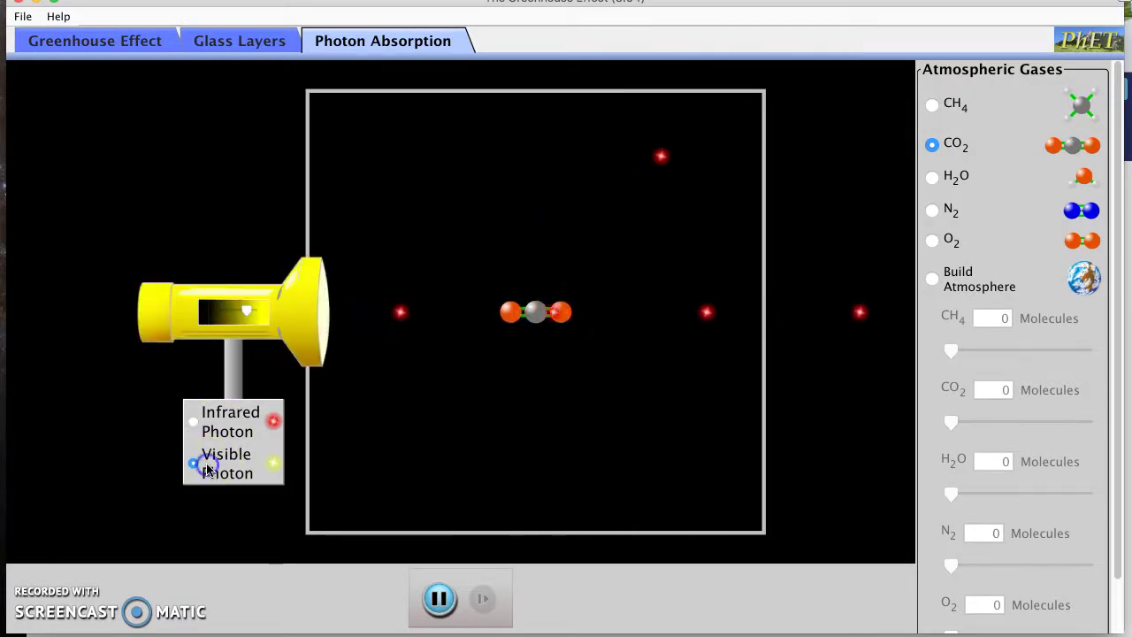
{"action": "left_click_drag", "start_coordinate": [240, 327], "coordinate": [246, 306]}
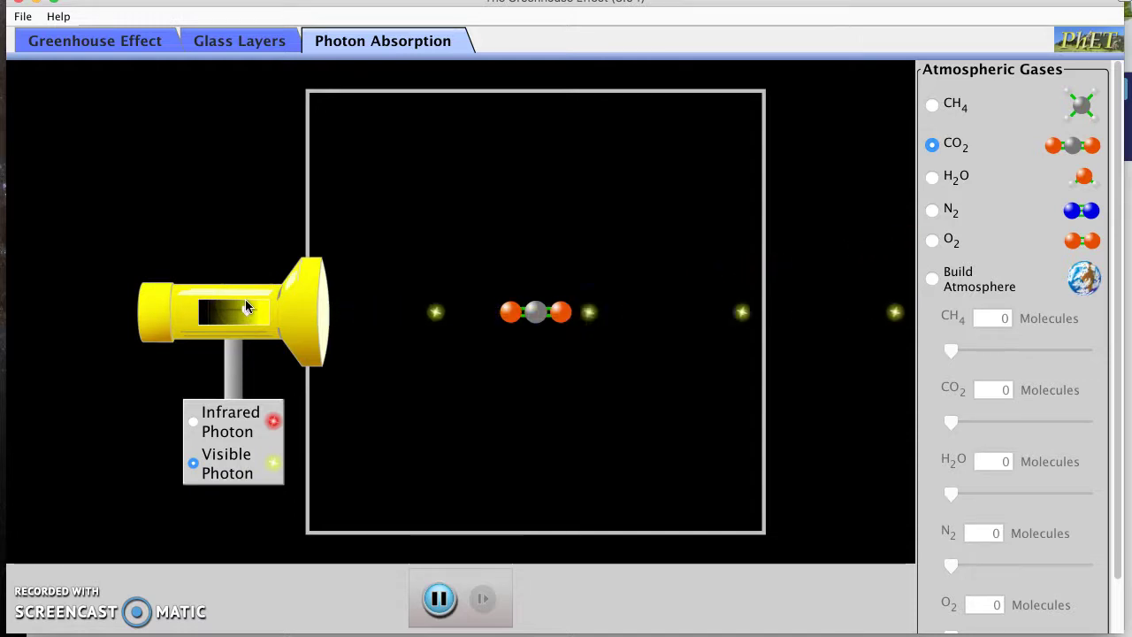
{"action": "left_click_drag", "start_coordinate": [245, 308], "coordinate": [270, 313]}
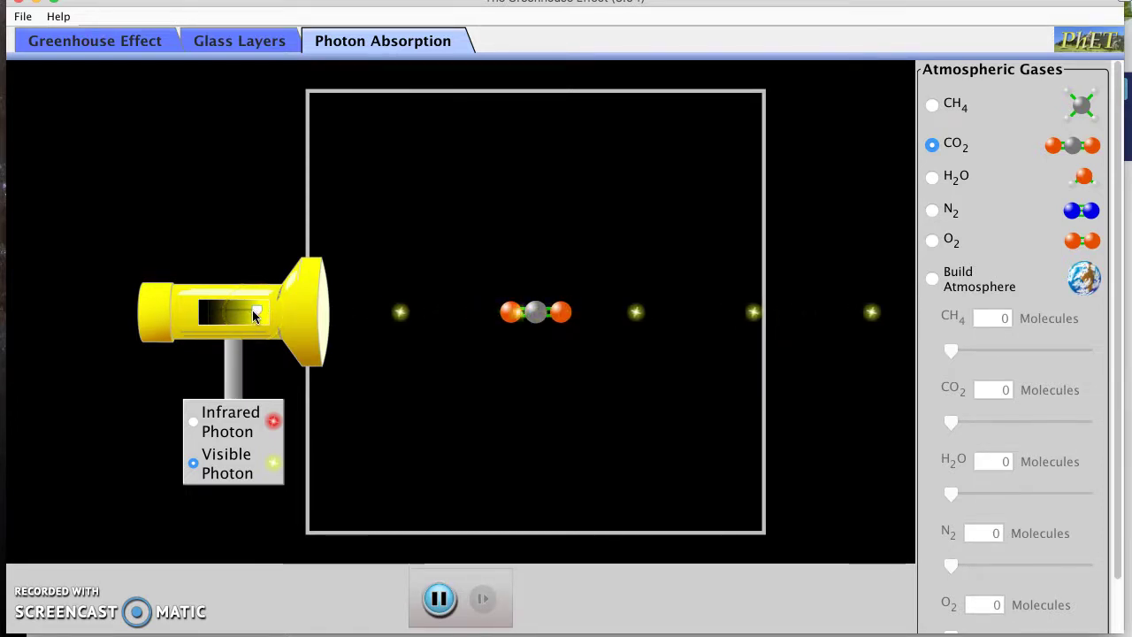
{"action": "left_click_drag", "start_coordinate": [252, 311], "coordinate": [232, 311]}
{"action": "left_click", "coordinate": [403, 241]}
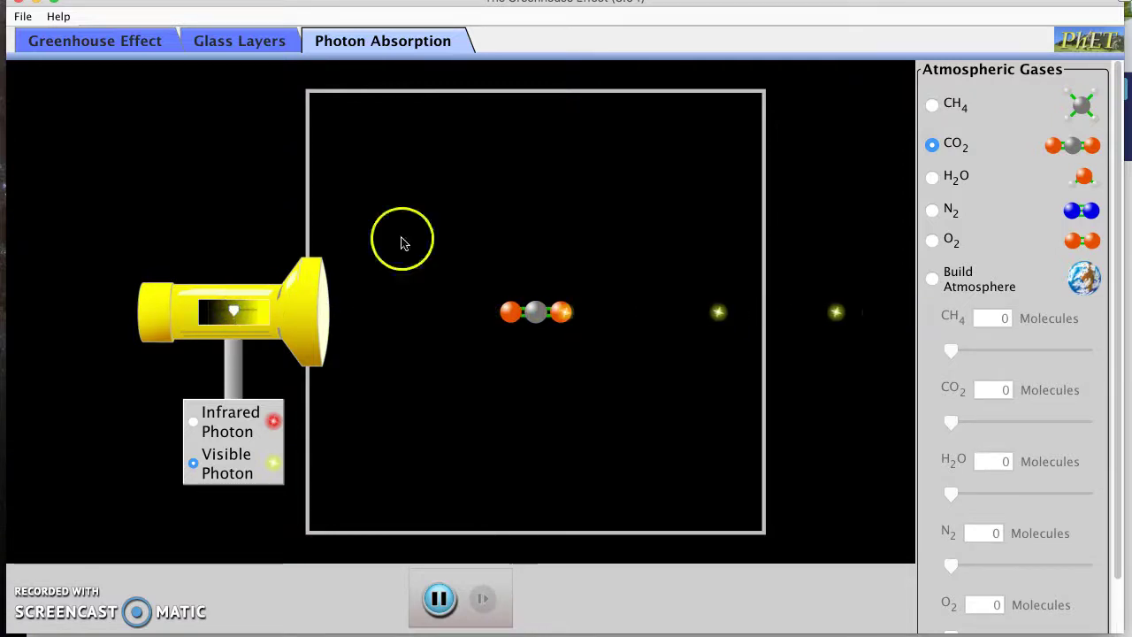
Replace the molecule with H2O and raise the visible photon emission rate.
{"action": "left_click", "coordinate": [933, 178]}
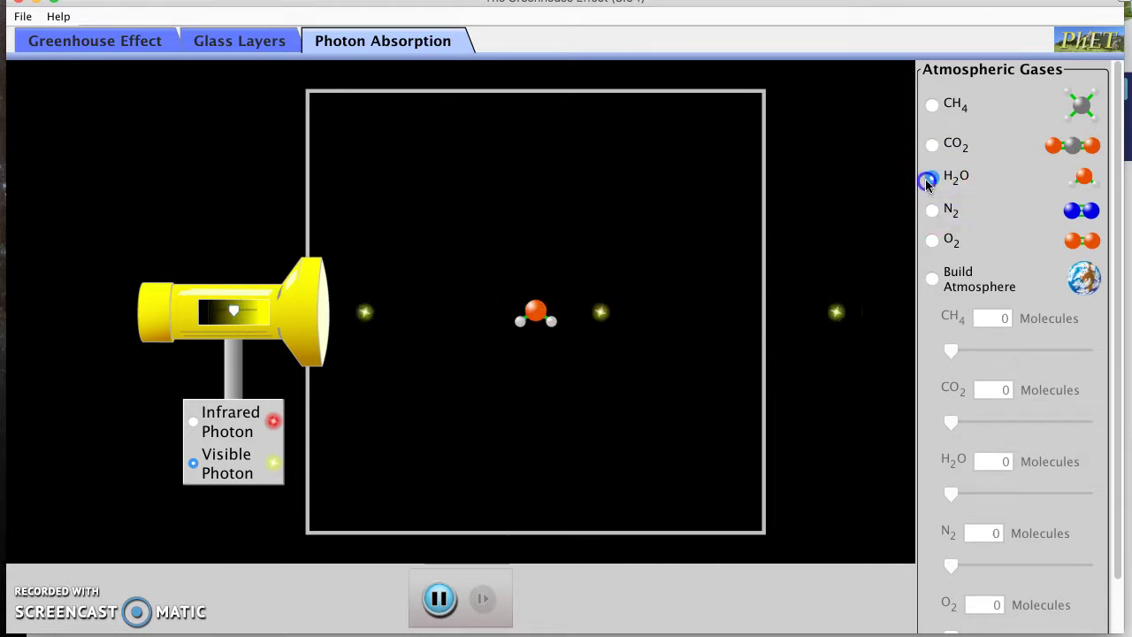
{"action": "left_click", "coordinate": [561, 409]}
{"action": "left_click", "coordinate": [537, 411]}
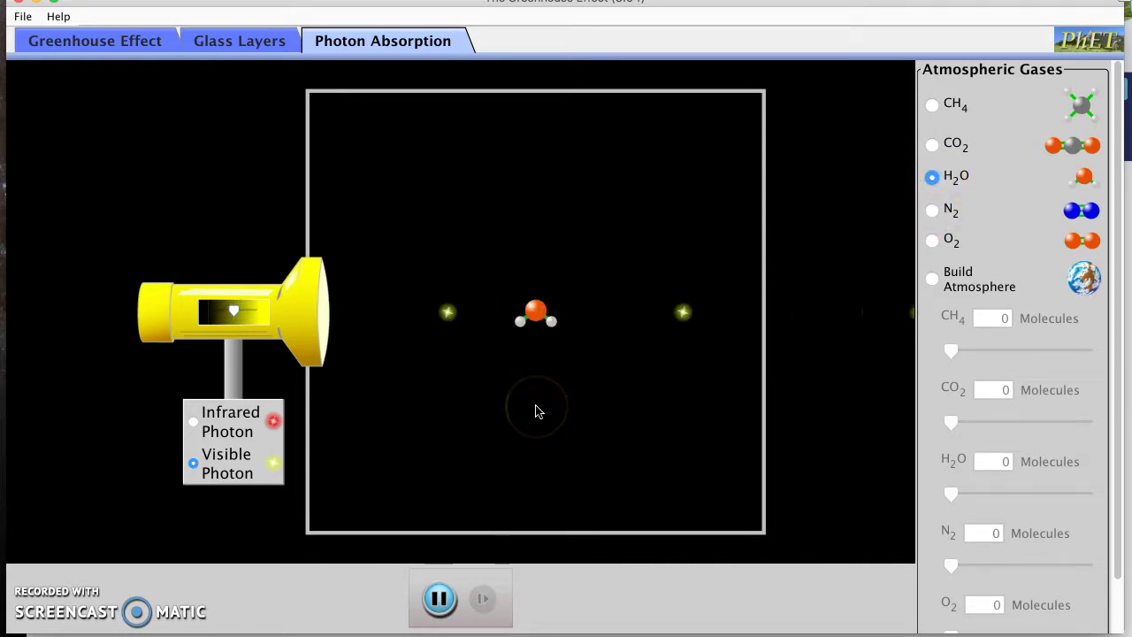
{"action": "left_click", "coordinate": [433, 331]}
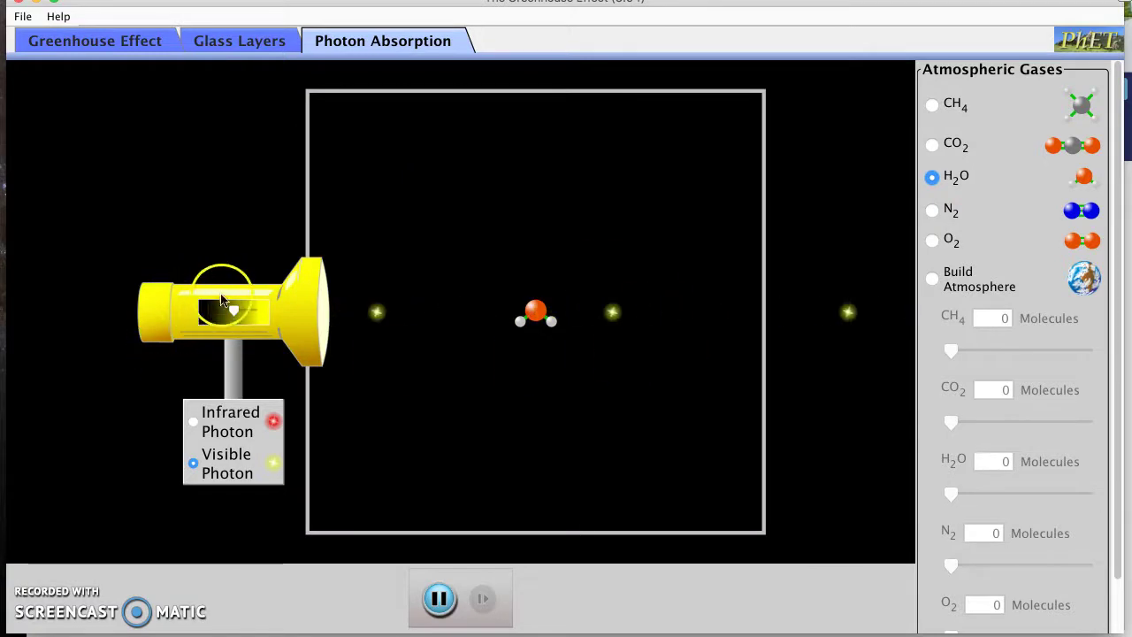
{"action": "left_click_drag", "start_coordinate": [234, 311], "coordinate": [251, 311]}
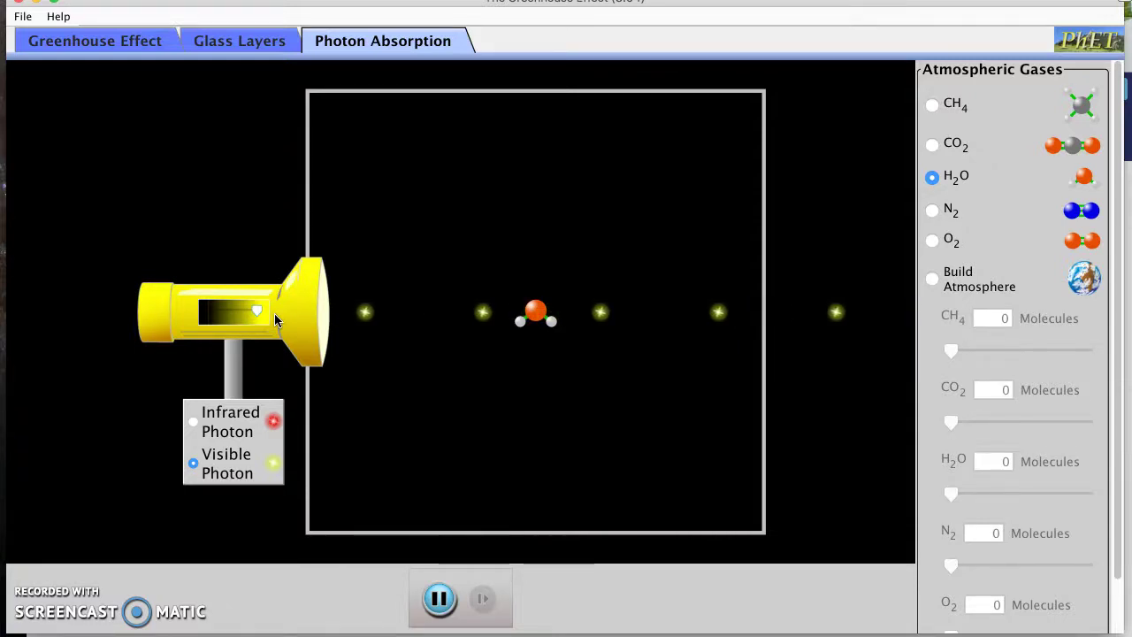
Switch the lamp to infrared photons at a slightly lower emission rate.
{"action": "left_click", "coordinate": [219, 420]}
{"action": "left_click", "coordinate": [194, 421]}
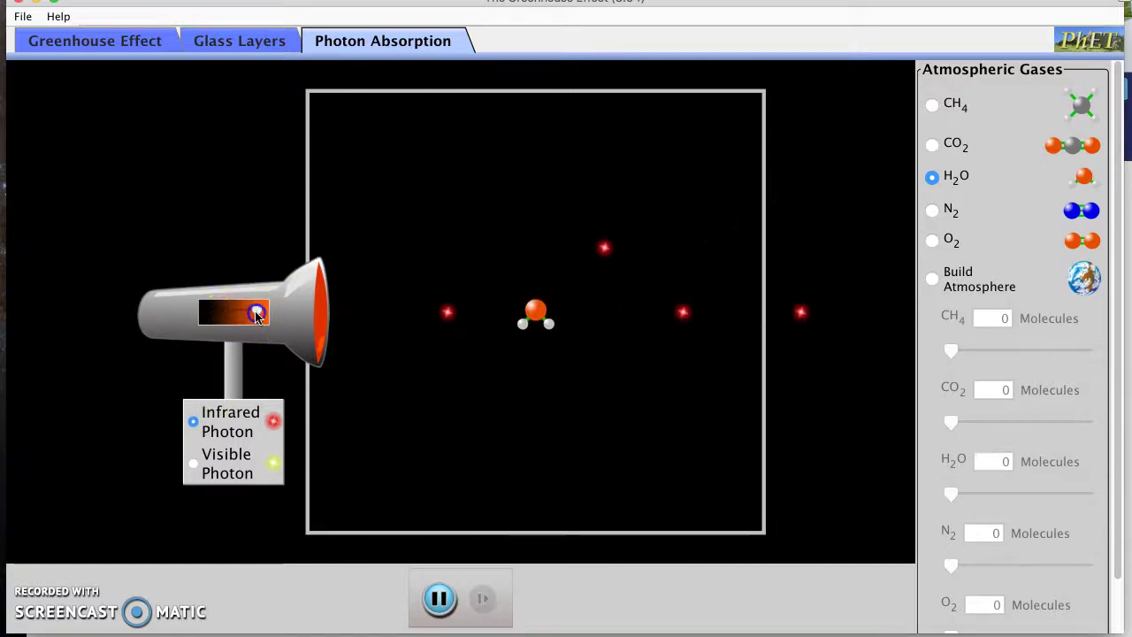
{"action": "left_click_drag", "start_coordinate": [254, 311], "coordinate": [234, 316]}
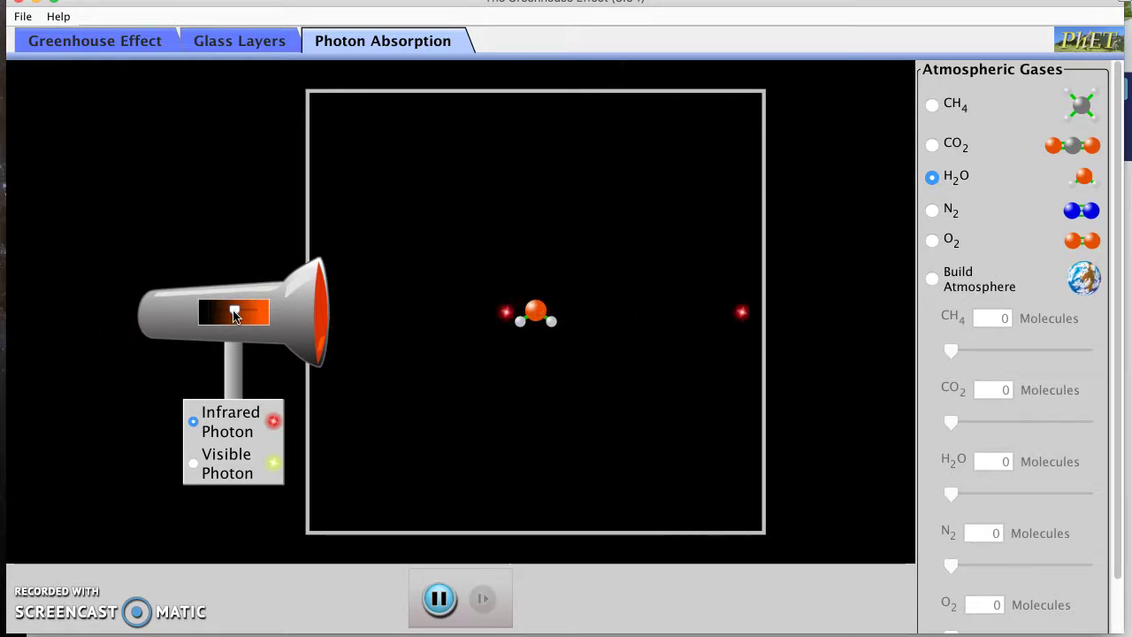
Swap in O2, push the infrared emission rate to maximum, then switch to visible photons.
{"action": "left_click", "coordinate": [931, 241]}
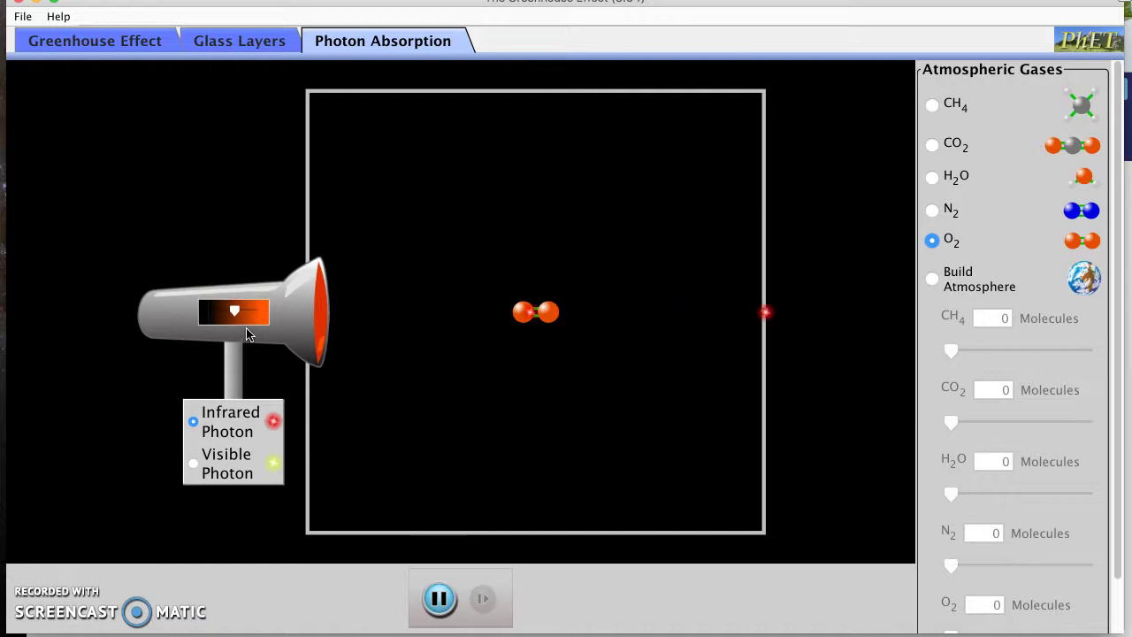
{"action": "left_click_drag", "start_coordinate": [235, 310], "coordinate": [261, 309]}
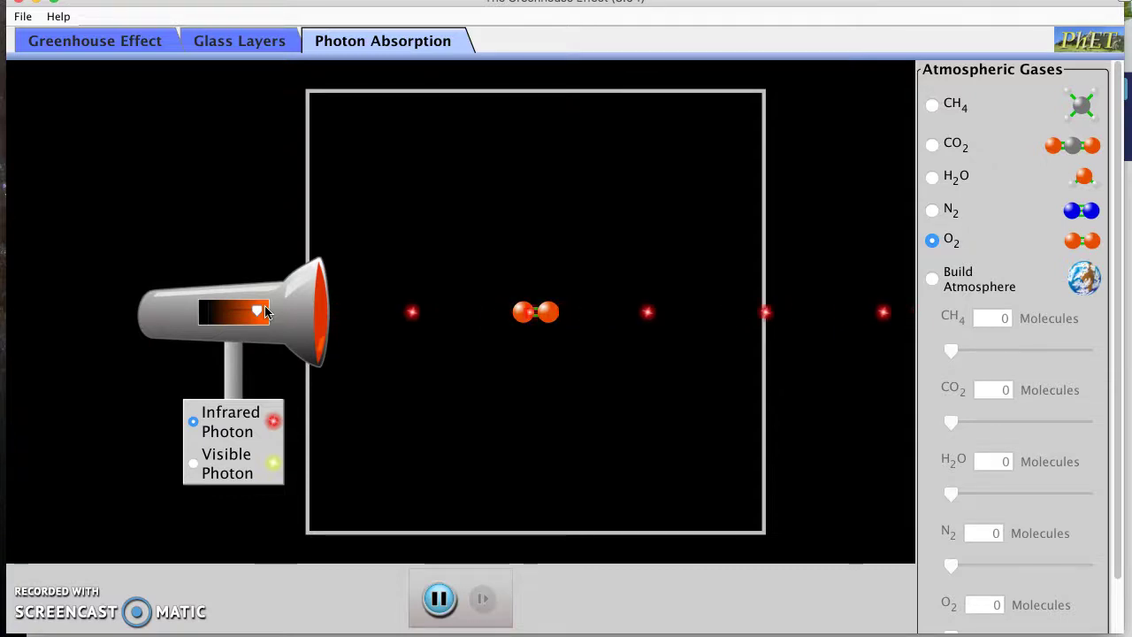
{"action": "left_click", "coordinate": [193, 463]}
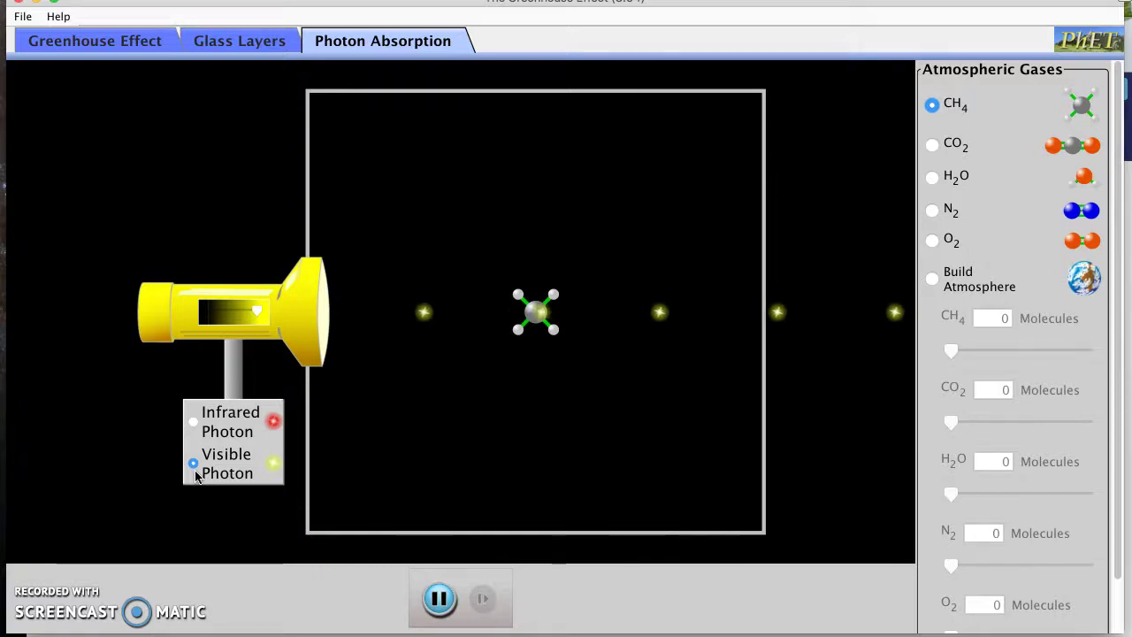
Fire infrared photons at methane, tuning the emission rate down to a very low level.
{"action": "left_click", "coordinate": [194, 422]}
{"action": "left_click", "coordinate": [259, 314]}
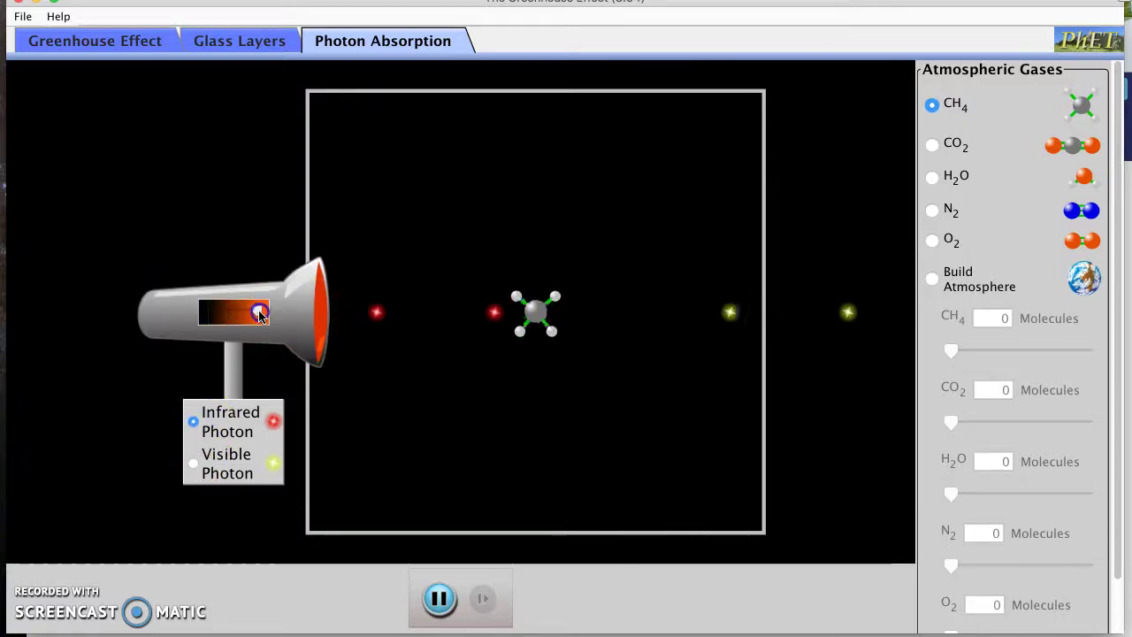
{"action": "left_click_drag", "start_coordinate": [258, 314], "coordinate": [214, 316]}
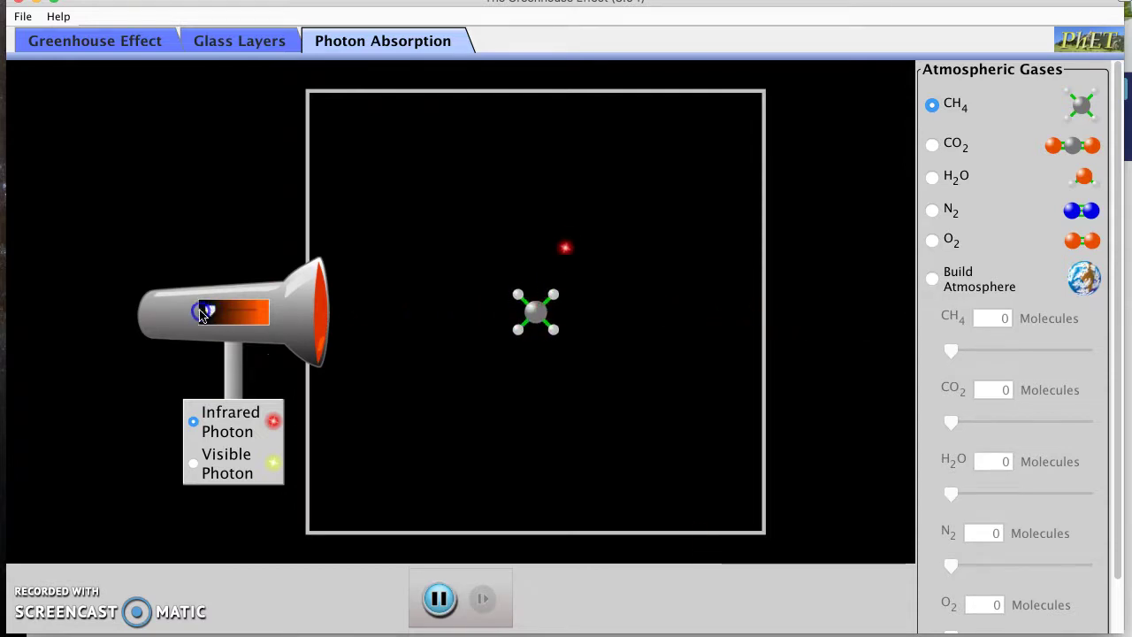
{"action": "left_click", "coordinate": [192, 316]}
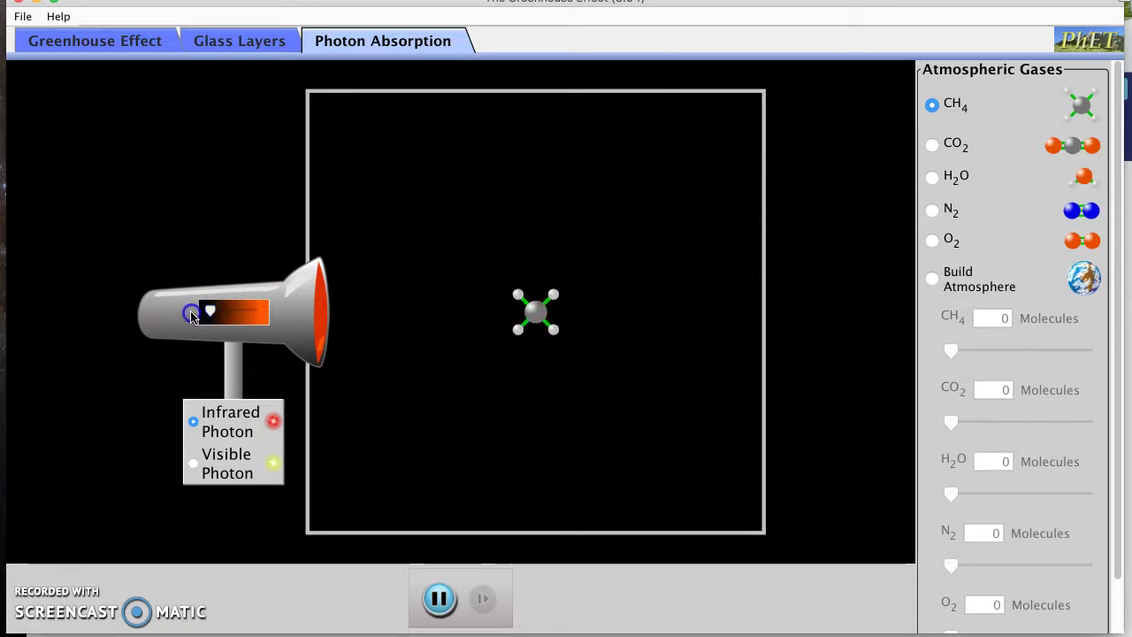
{"action": "left_click_drag", "start_coordinate": [203, 317], "coordinate": [203, 316]}
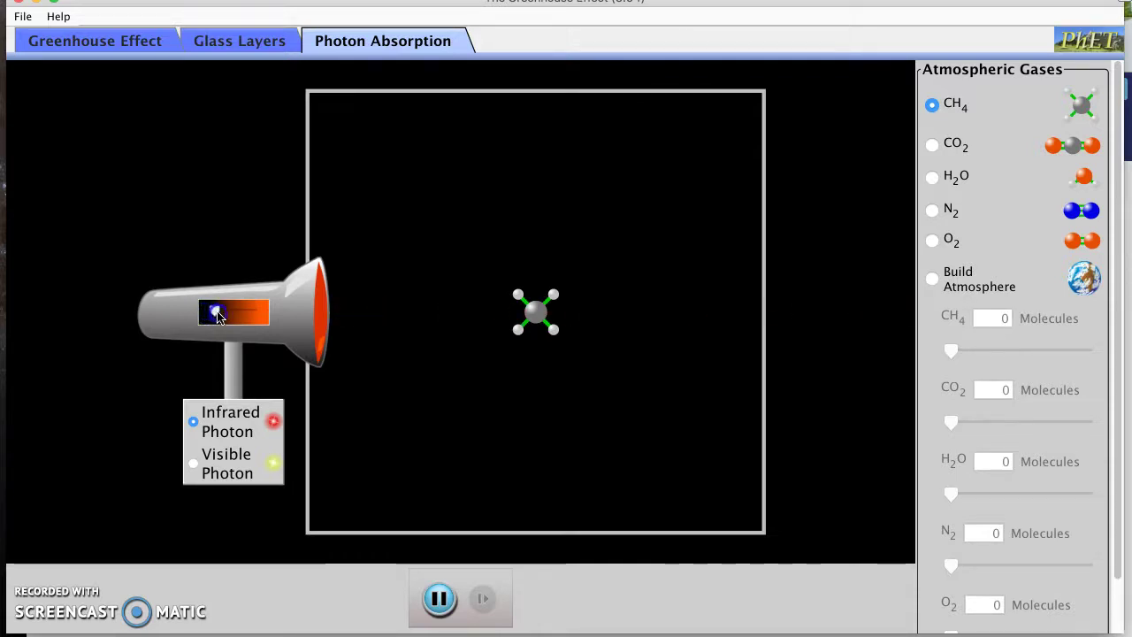
{"action": "mouse_move", "coordinate": [221, 319]}
{"action": "left_mouse_down"}
{"action": "mouse_move", "coordinate": [200, 317]}
{"action": "mouse_move", "coordinate": [226, 318]}
{"action": "left_mouse_up"}
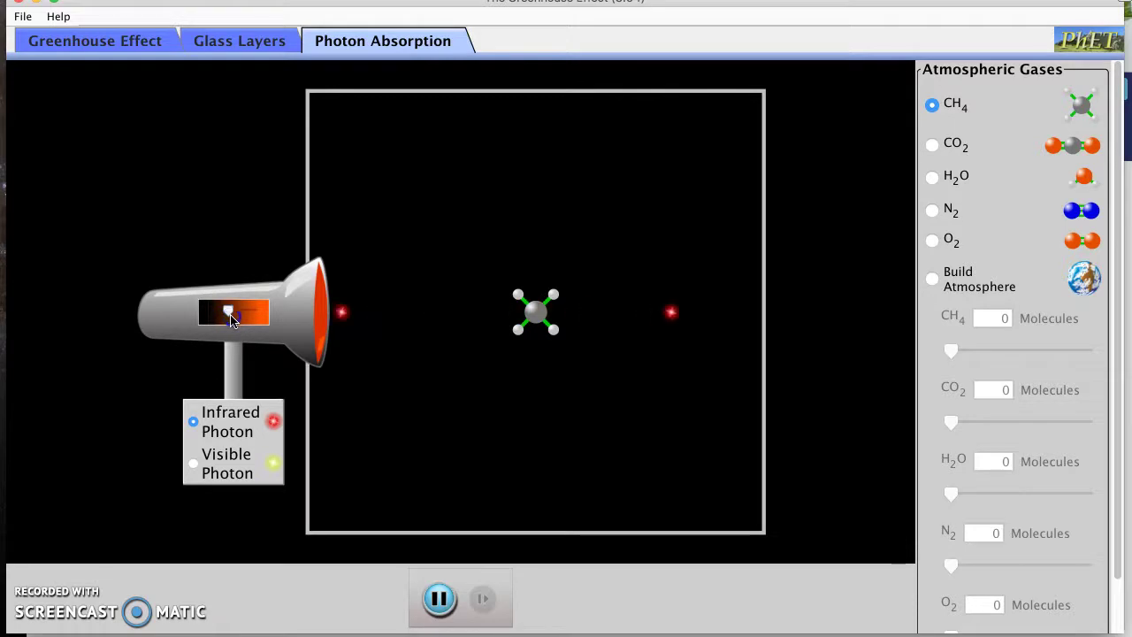
{"action": "left_click_drag", "start_coordinate": [231, 321], "coordinate": [209, 315]}
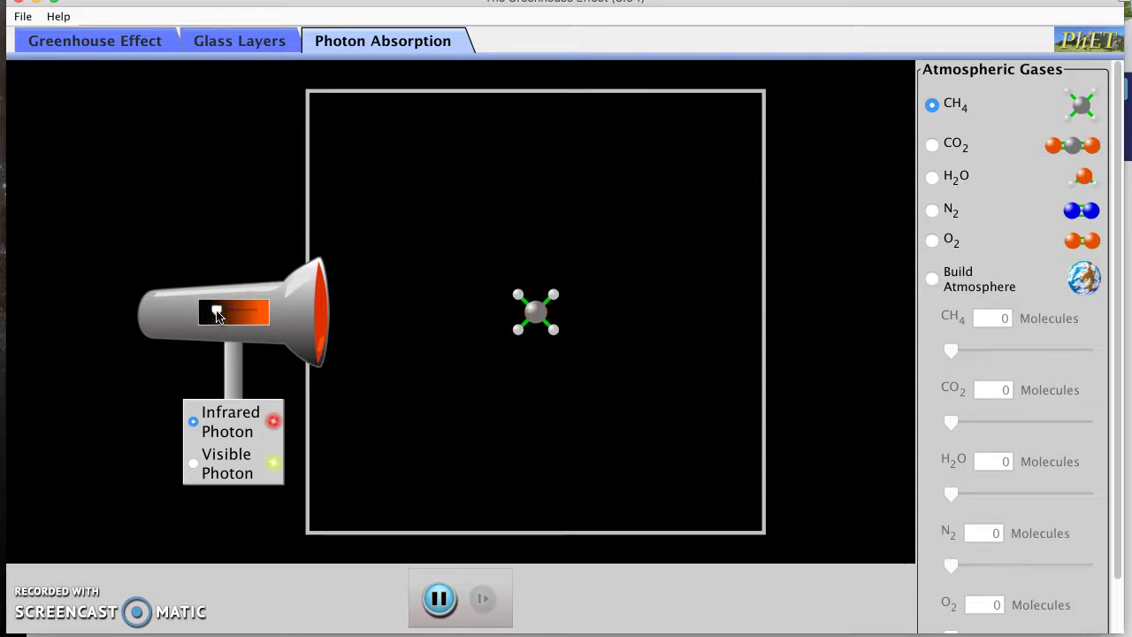
{"action": "left_click_drag", "start_coordinate": [216, 314], "coordinate": [225, 315]}
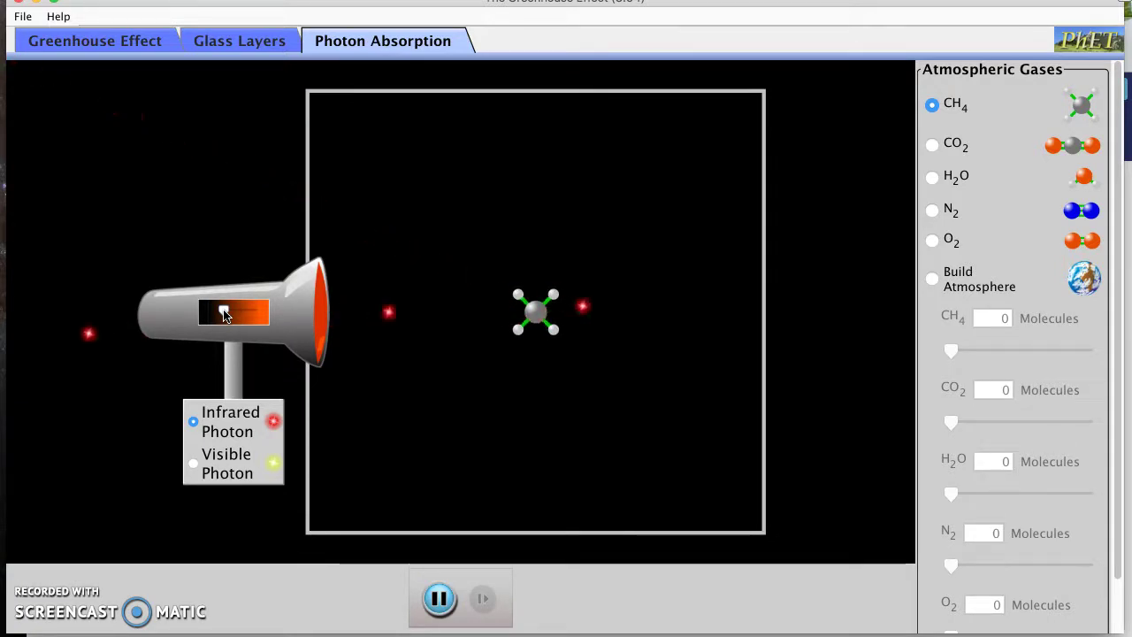
Return to the Greenhouse Effect scene, reset all settings, and turn on View all photons.
{"action": "left_click", "coordinate": [95, 45]}
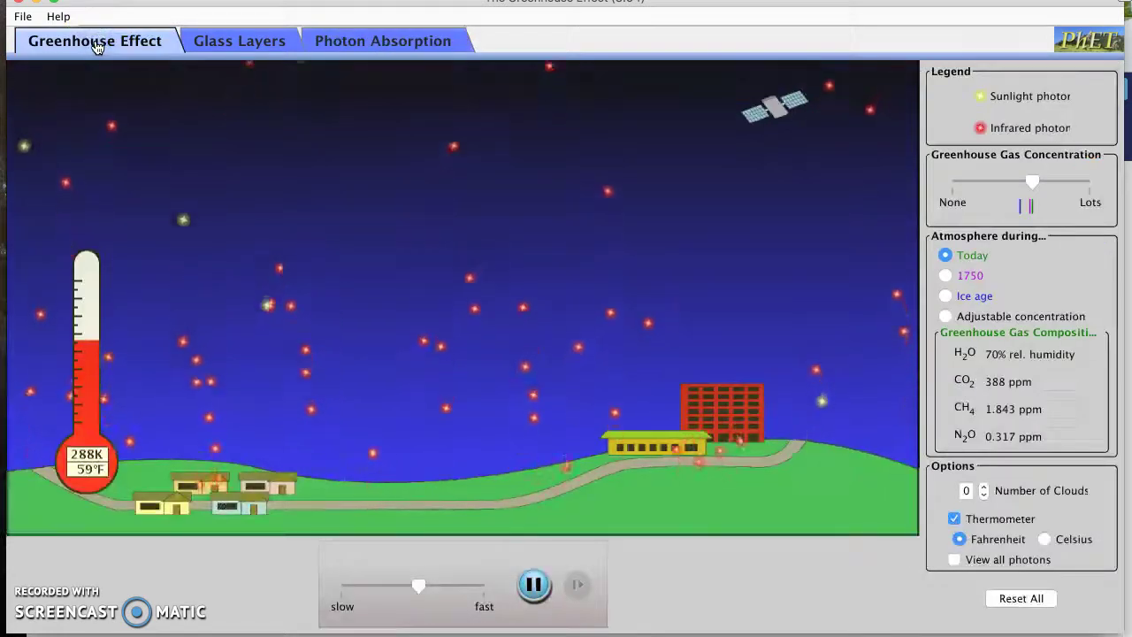
{"action": "left_click", "coordinate": [1019, 599]}
{"action": "left_click", "coordinate": [620, 357]}
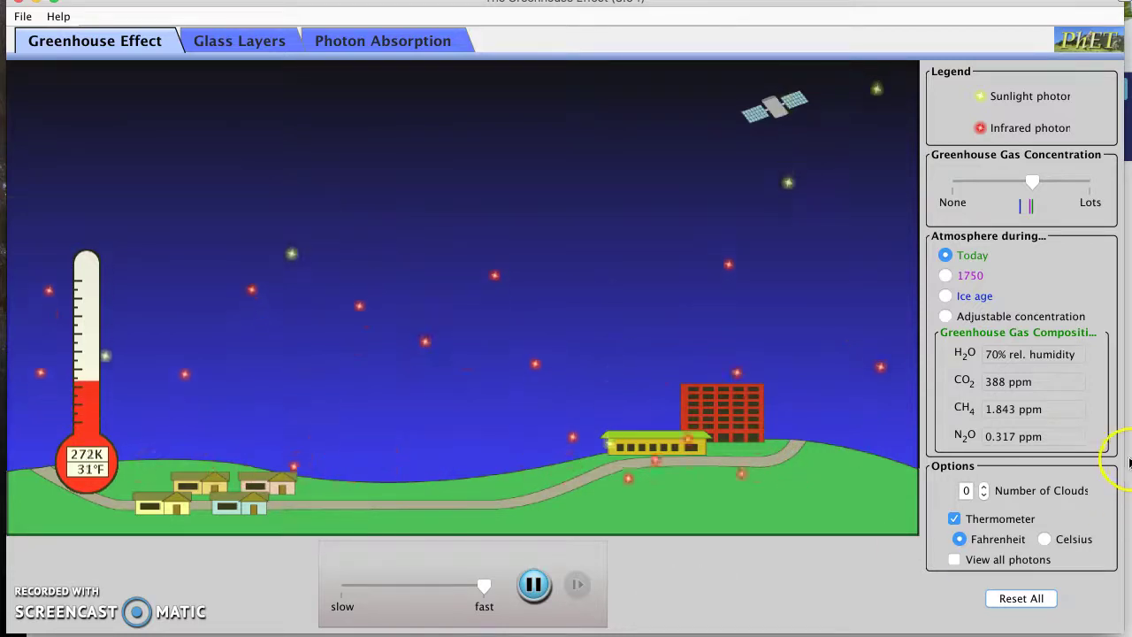
{"action": "left_click", "coordinate": [955, 560]}
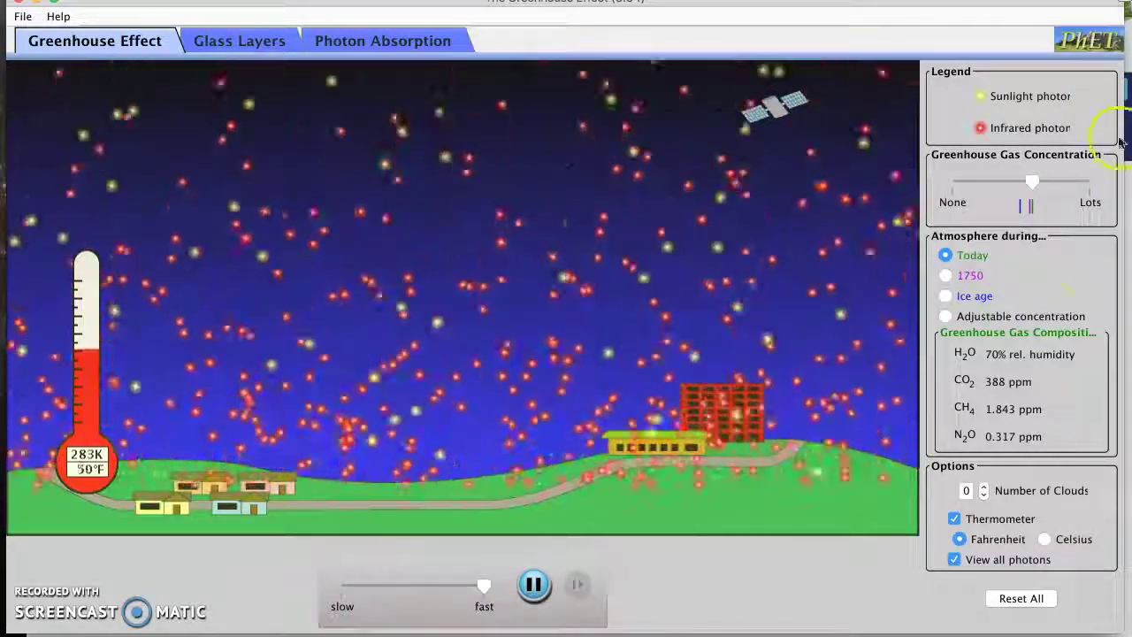
{"action": "left_click", "coordinate": [1031, 180]}
Drop greenhouse gas to None, then choose the Ice age atmosphere (180 ppm CO2).
{"action": "left_click_drag", "start_coordinate": [1031, 180], "coordinate": [805, 209]}
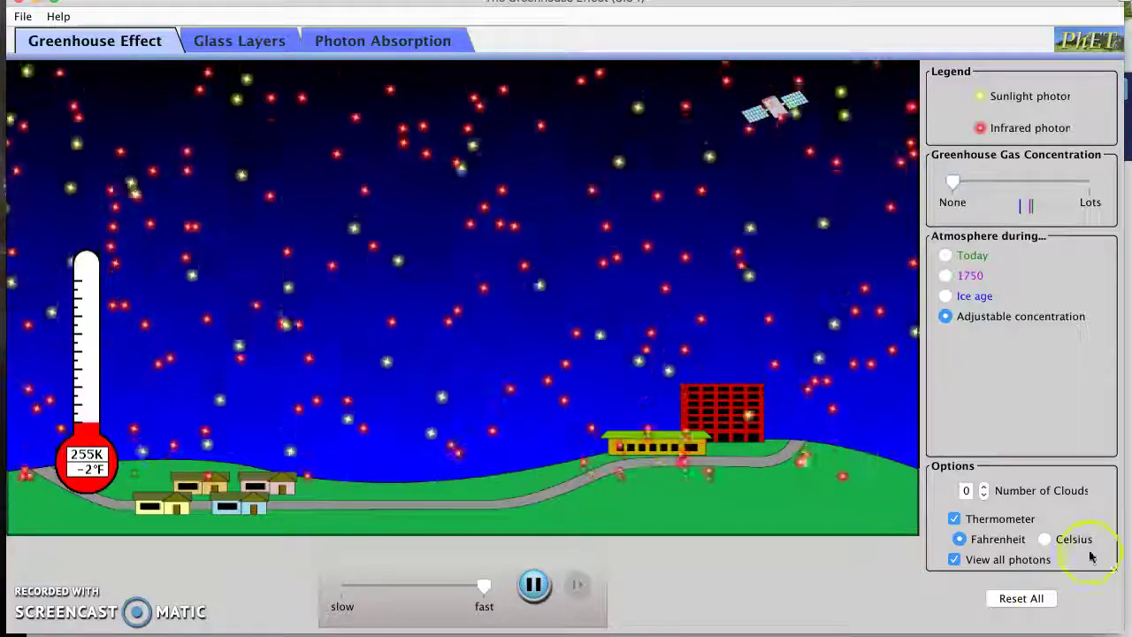
{"action": "left_click", "coordinate": [947, 297]}
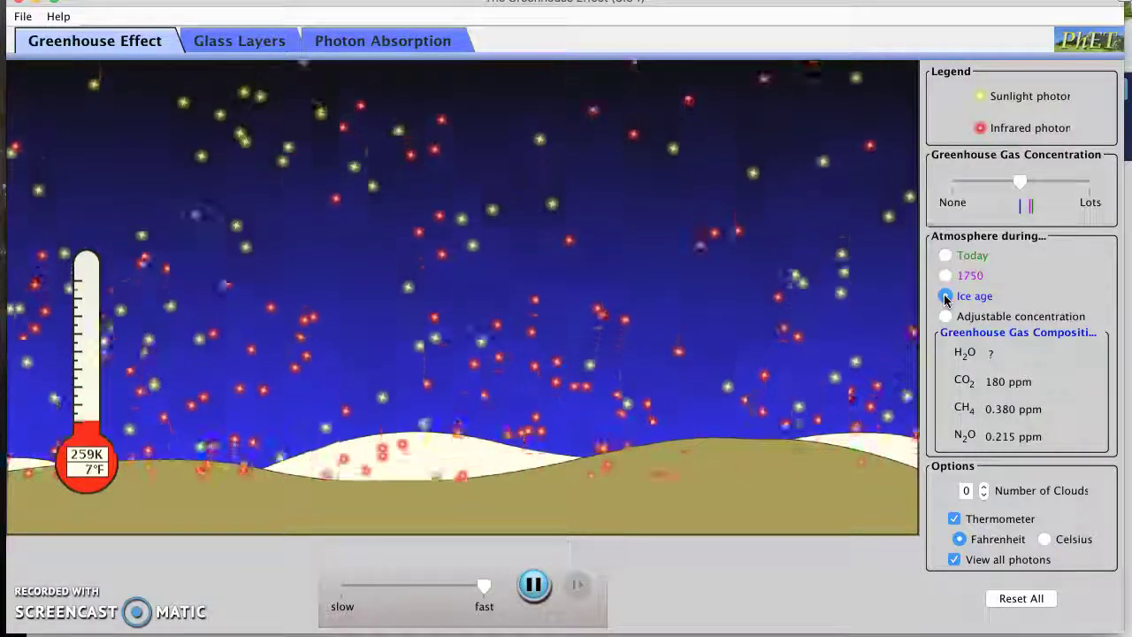
{"action": "left_click", "coordinate": [1020, 190]}
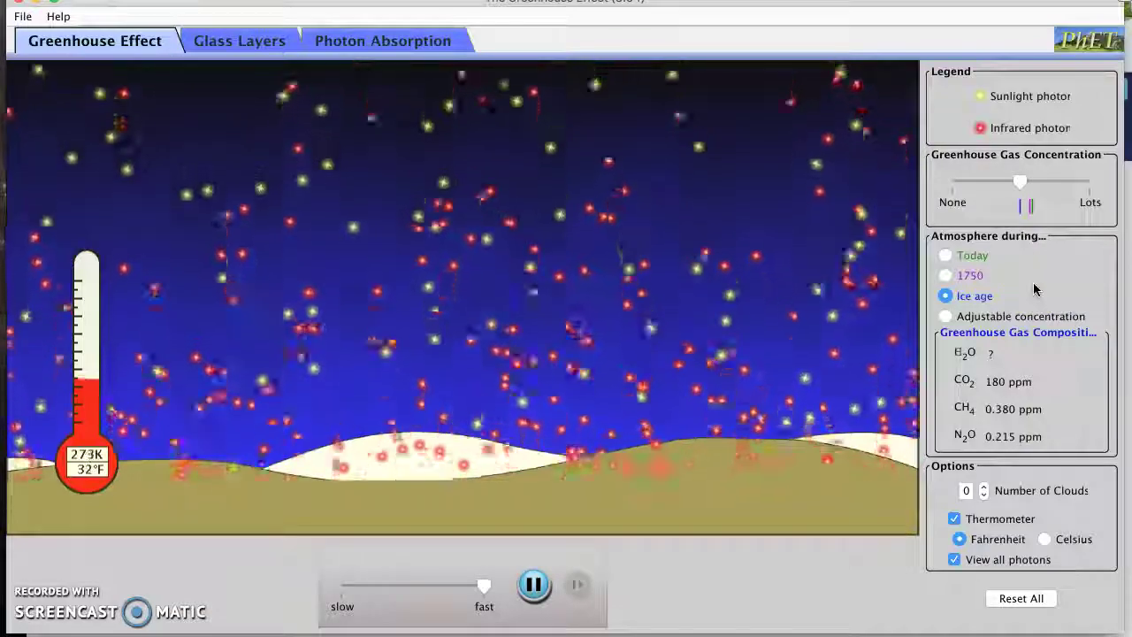
{"action": "left_click", "coordinate": [992, 363]}
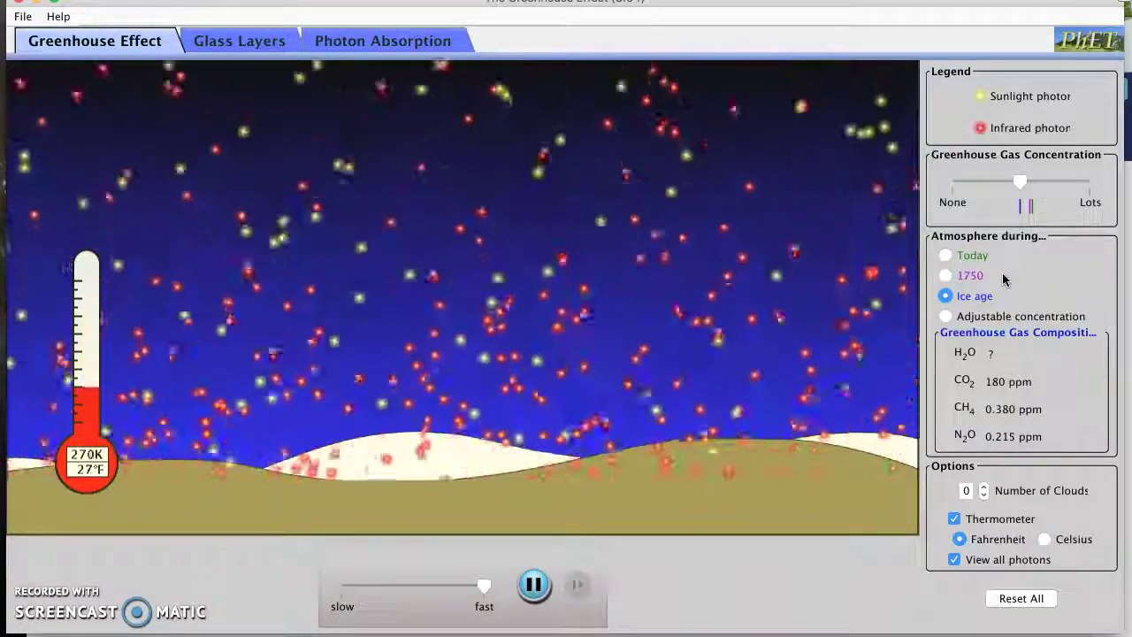
{"action": "left_click", "coordinate": [1007, 296]}
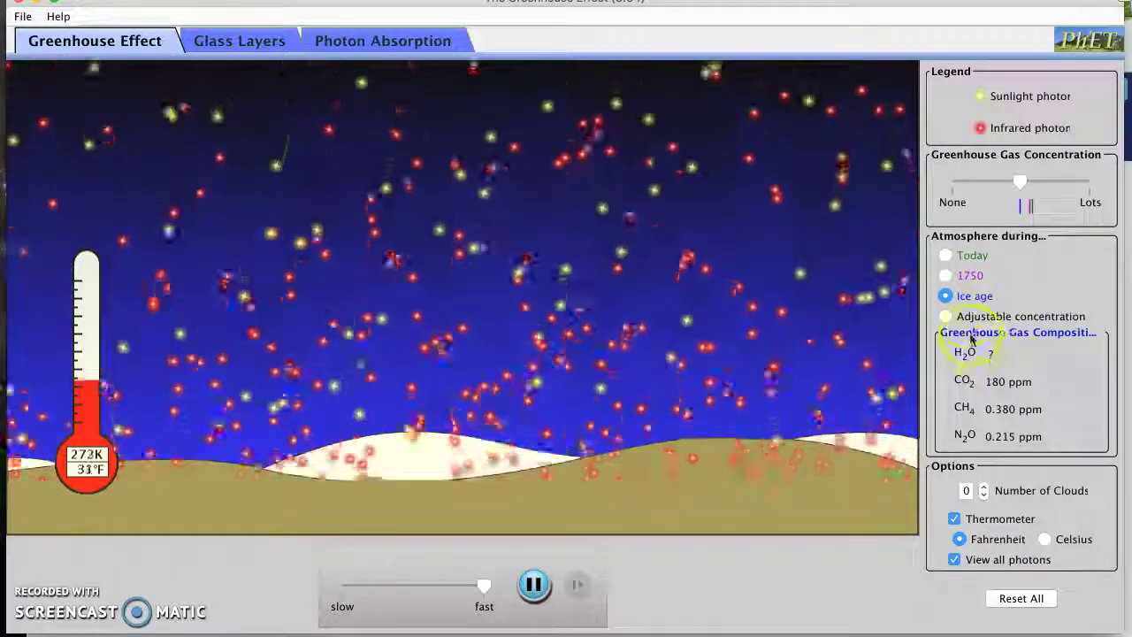
Run the 1750 atmosphere to compare the temperature, then switch back to Today's 388 ppm atmosphere.
{"action": "left_click", "coordinate": [946, 275]}
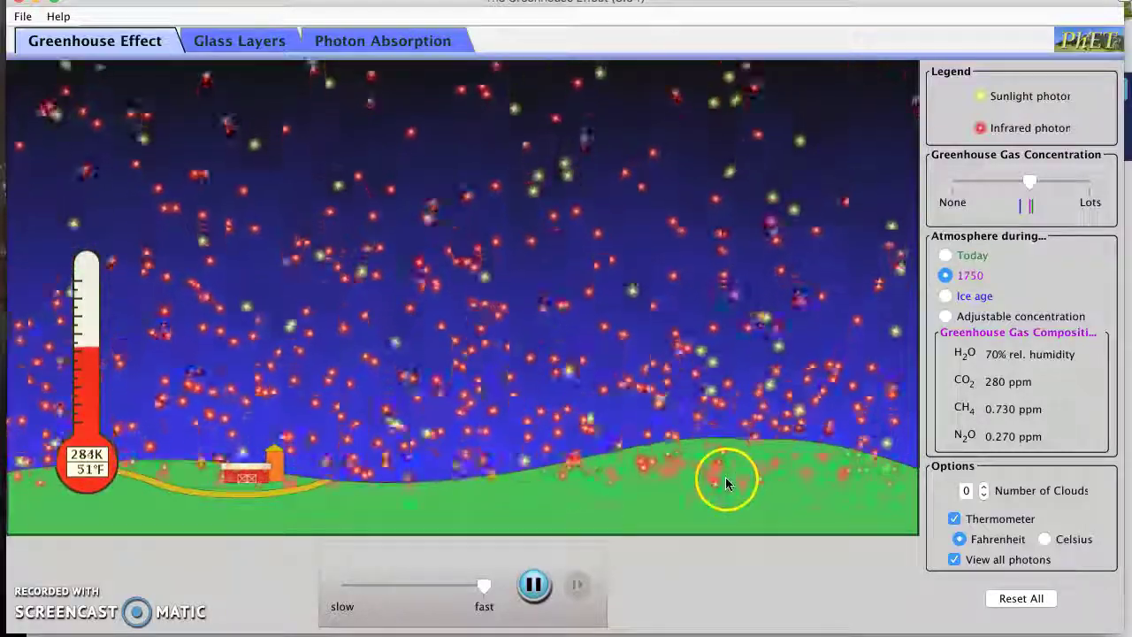
{"action": "left_click", "coordinate": [943, 254]}
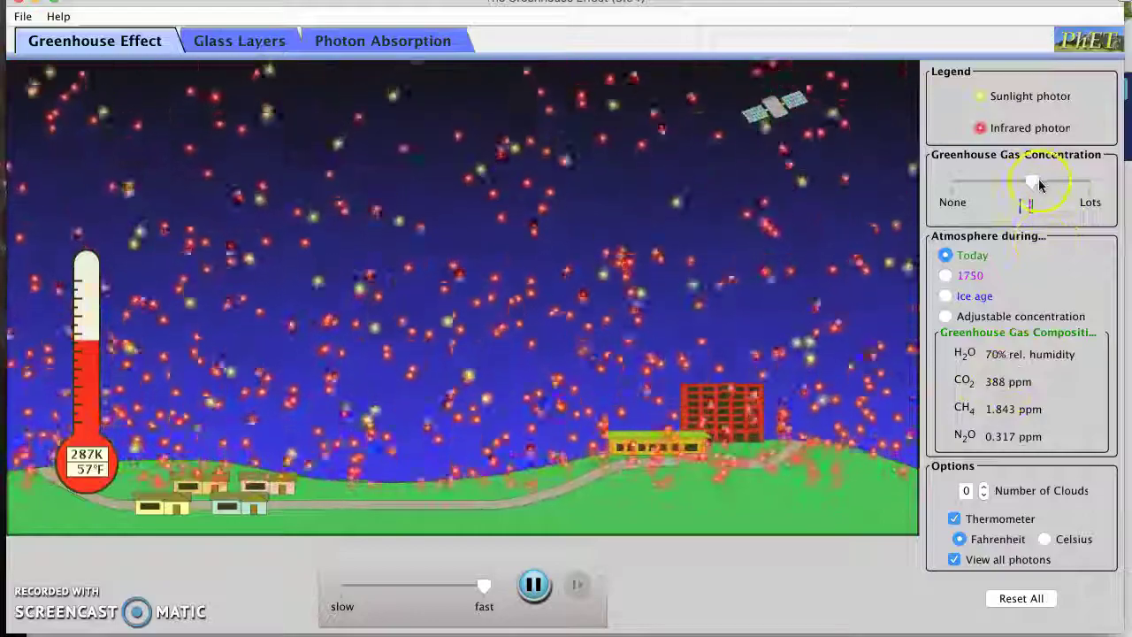
Push the greenhouse gas concentration slider toward Lots, then restore the Today atmosphere.
{"action": "left_click_drag", "start_coordinate": [1033, 183], "coordinate": [1040, 184]}
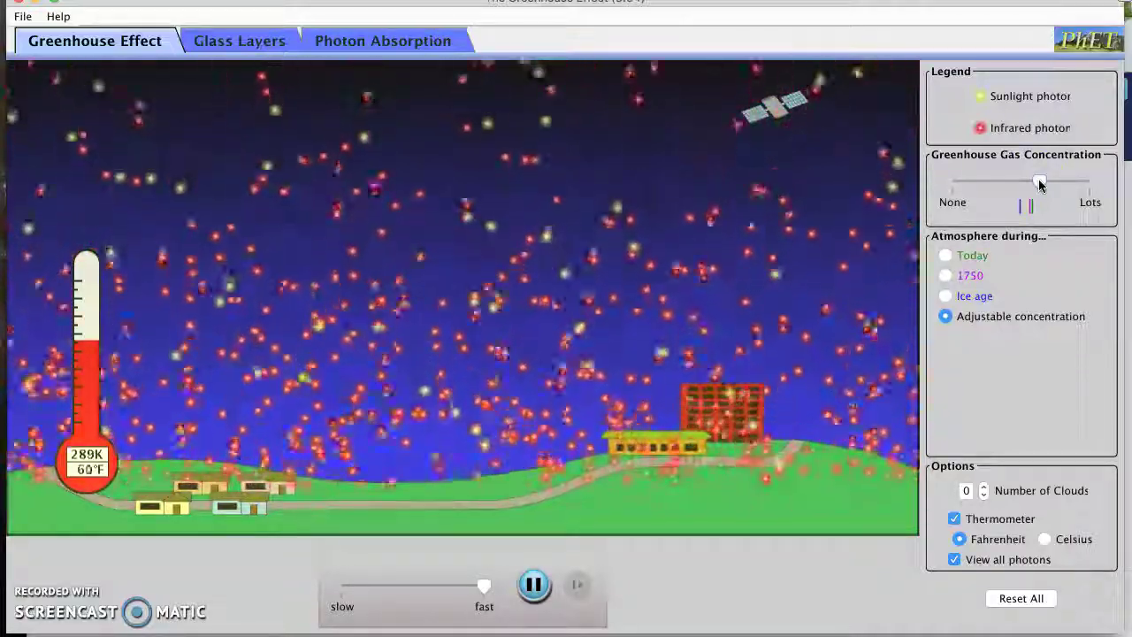
{"action": "left_click_drag", "start_coordinate": [1039, 182], "coordinate": [1059, 180]}
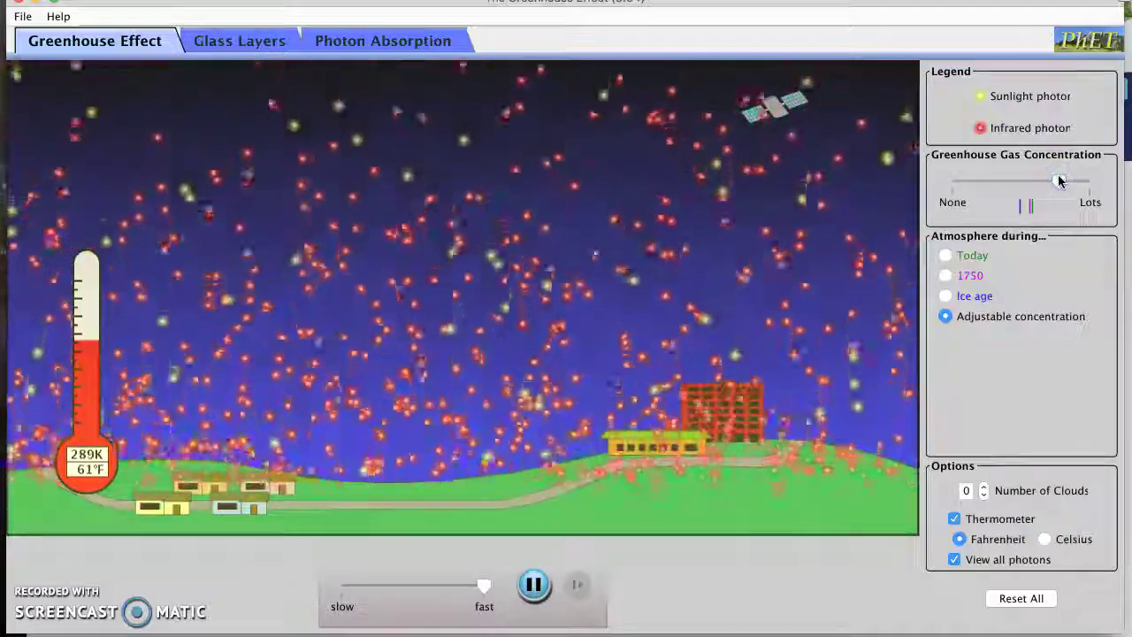
{"action": "left_click", "coordinate": [947, 256]}
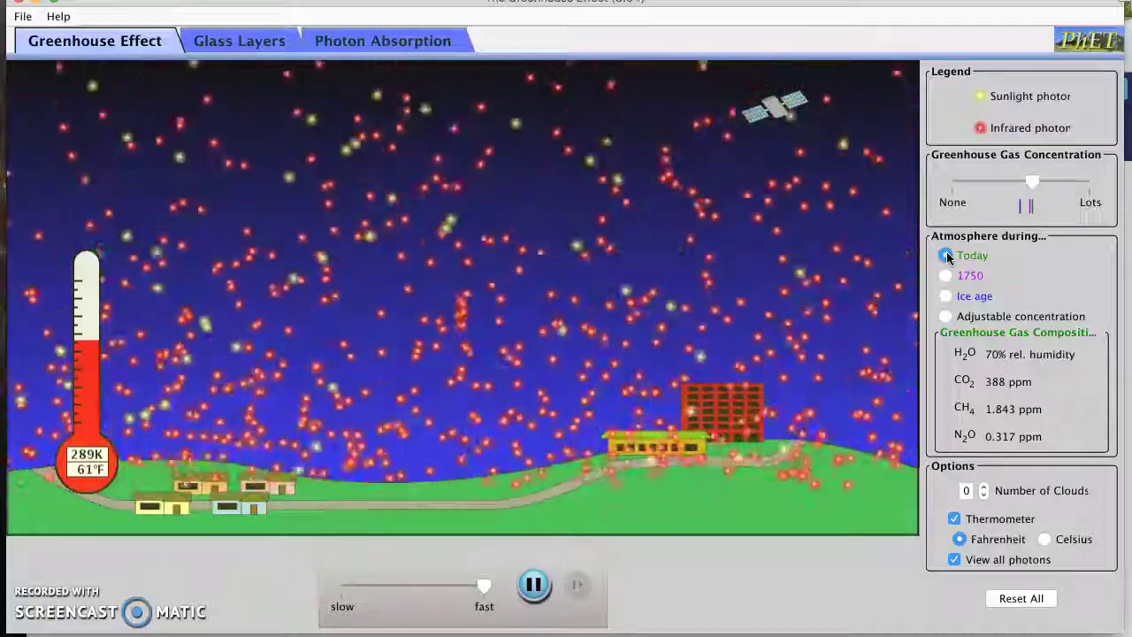
With the Today atmosphere selected, raise the Number of Clouds to 3.
{"action": "left_click", "coordinate": [947, 256]}
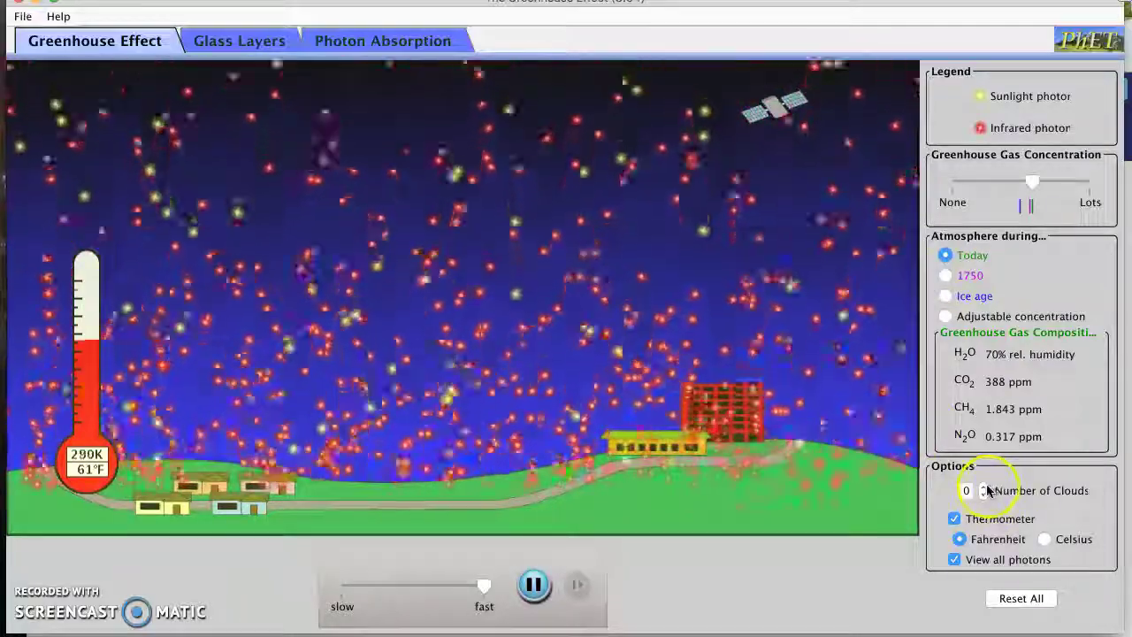
{"action": "left_click", "coordinate": [986, 486]}
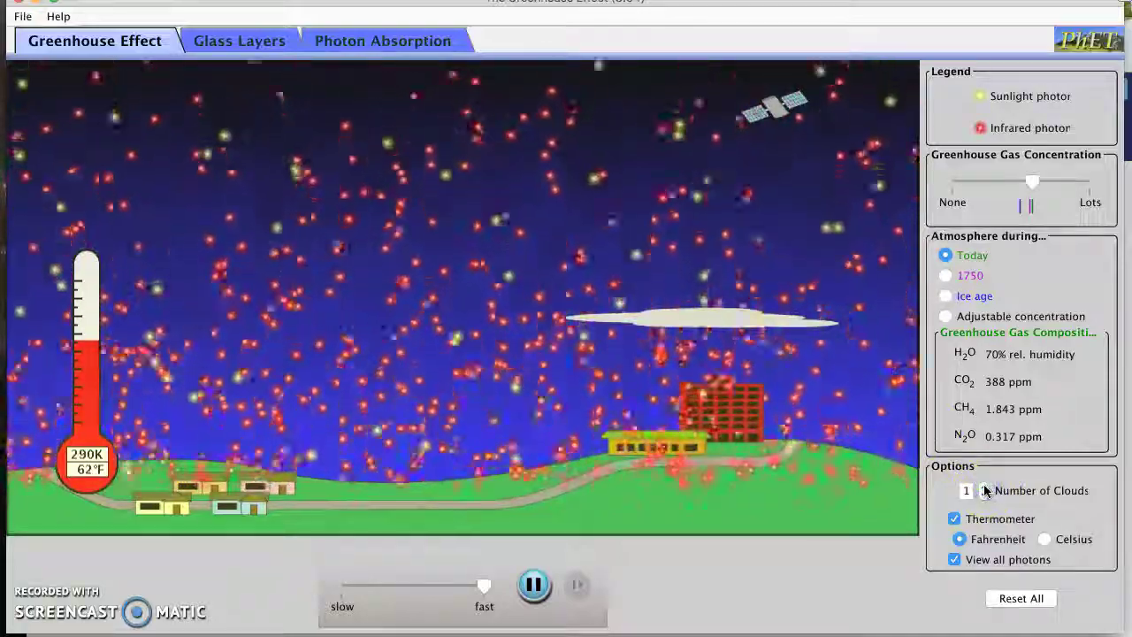
{"action": "left_click", "coordinate": [985, 486]}
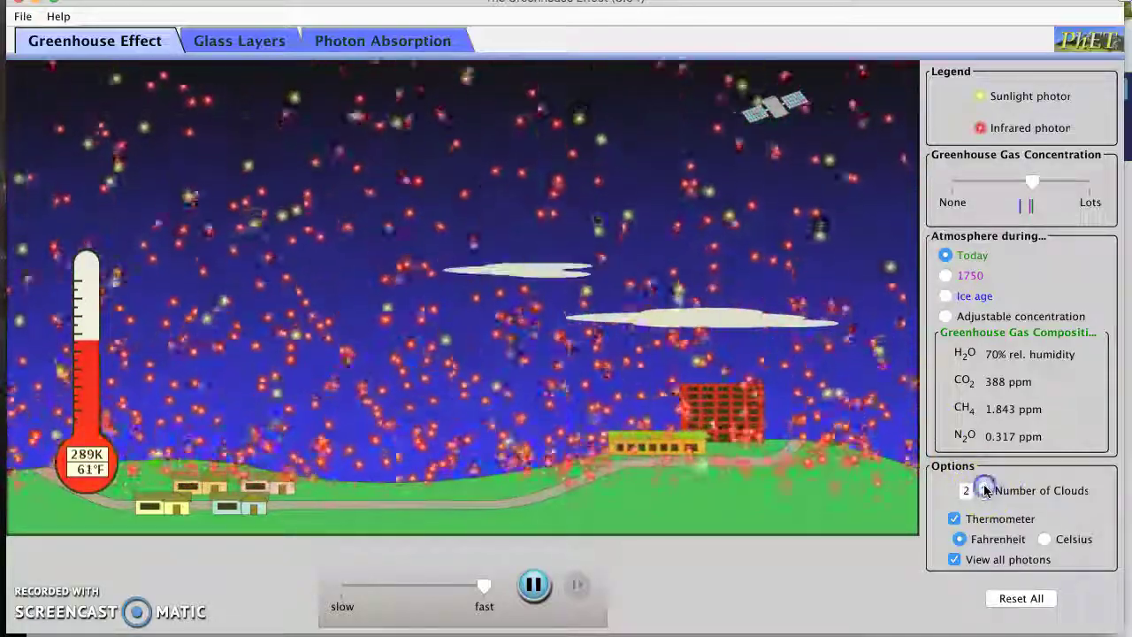
{"action": "left_click", "coordinate": [985, 486]}
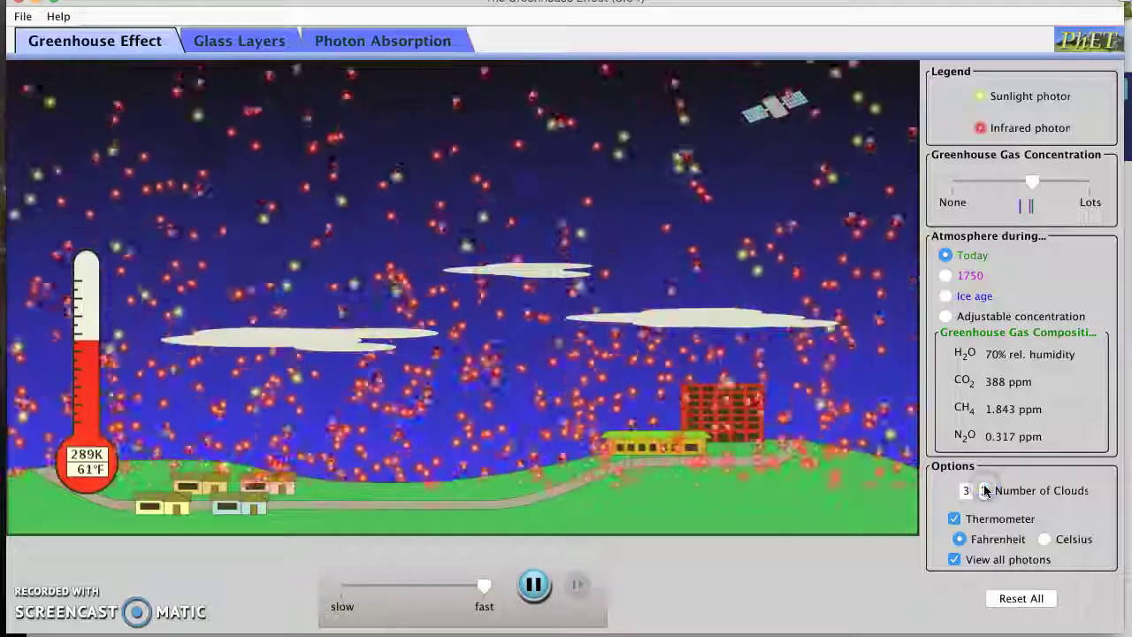